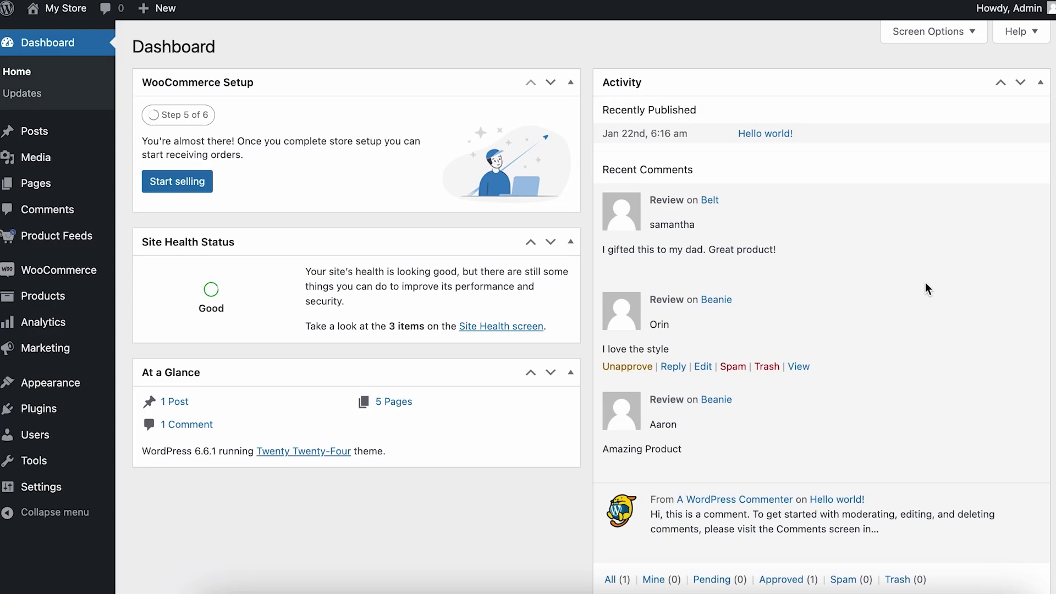
# Create a new product feed and title it 'Pinterest For WooCommerce'
pyautogui.moveTo(31, 244)
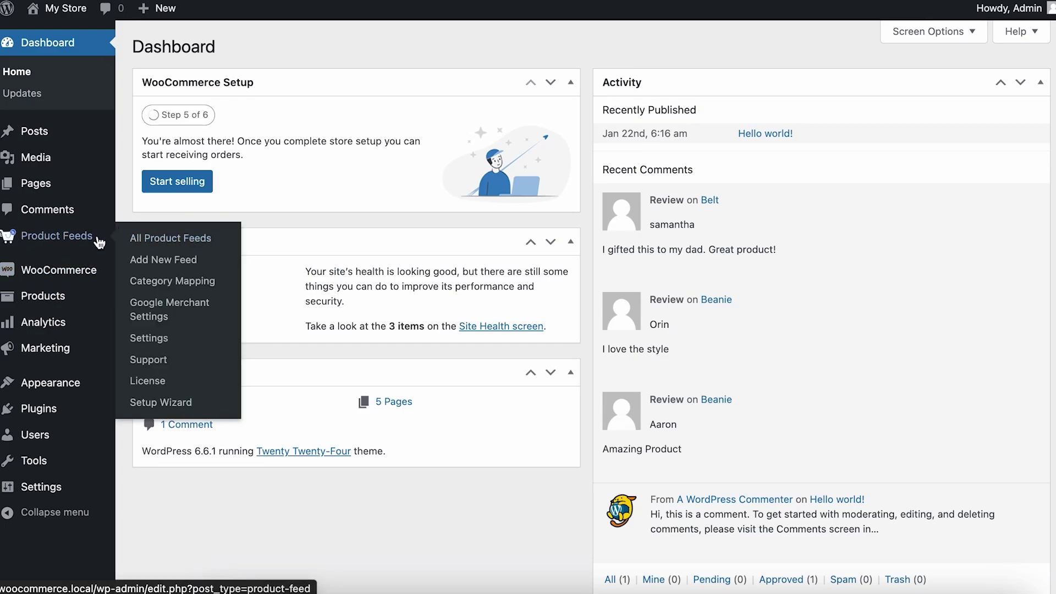
pyautogui.click(212, 267)
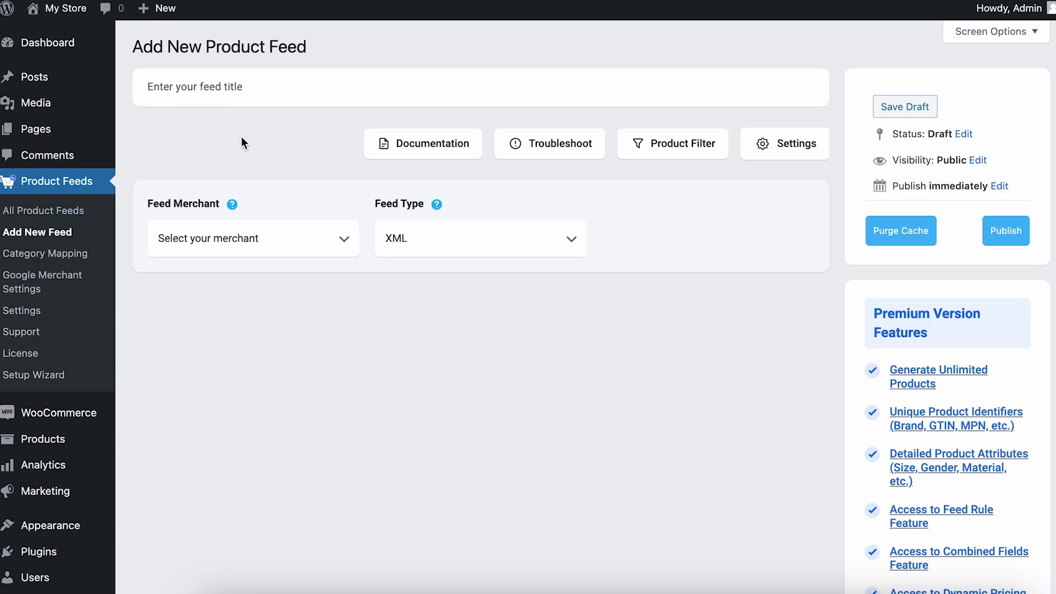
pyautogui.write('Pi')
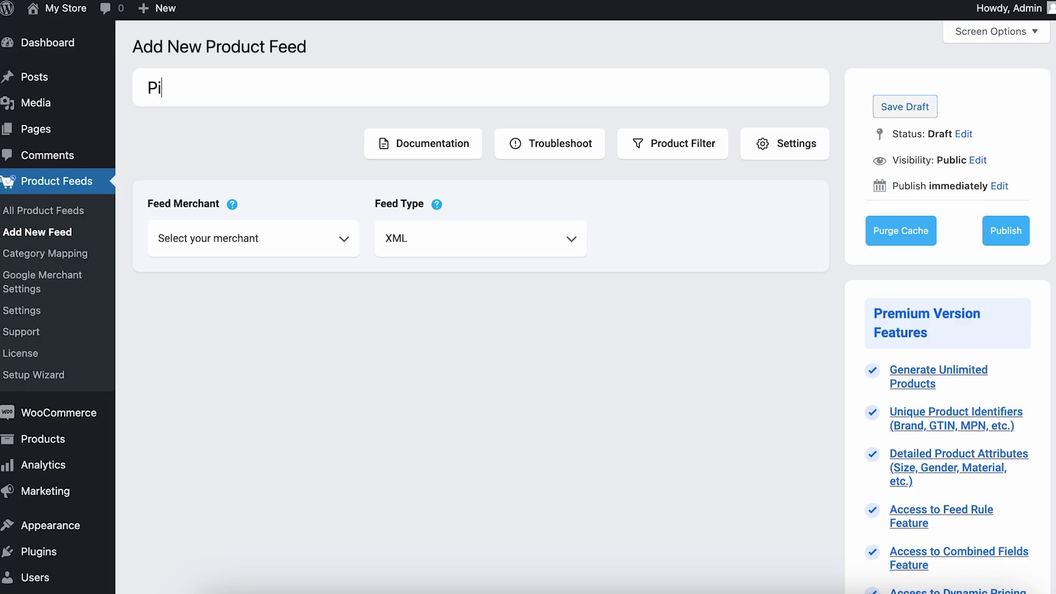
pyautogui.write('nterest F')
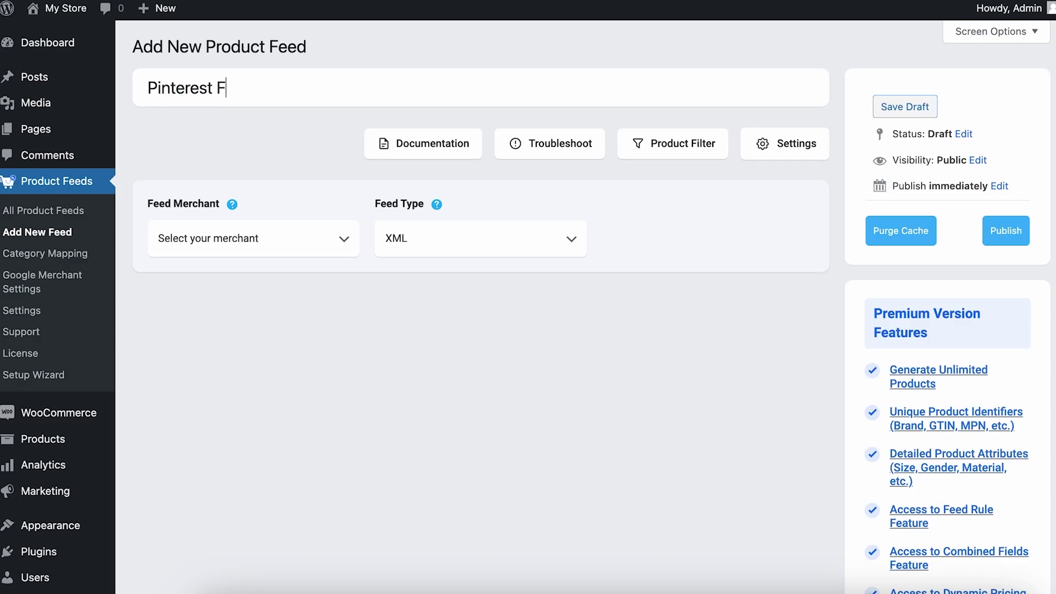
pyautogui.write('or WooComm')
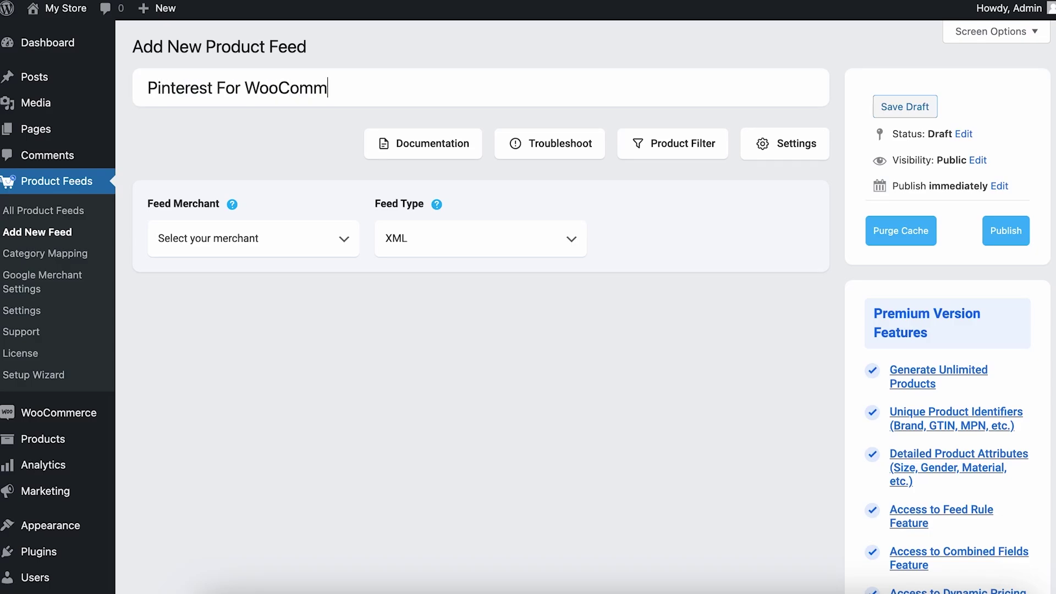
pyautogui.write('erce')
# Choose Pinterest as the feed merchant and look over its required attribute mappings
pyautogui.click(290, 252)
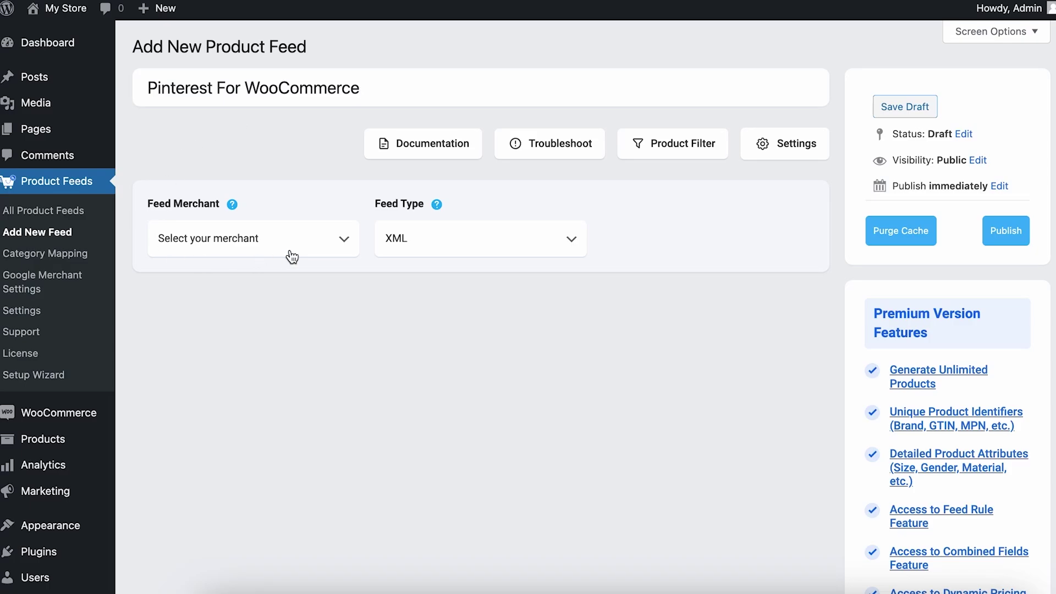
pyautogui.click(344, 245)
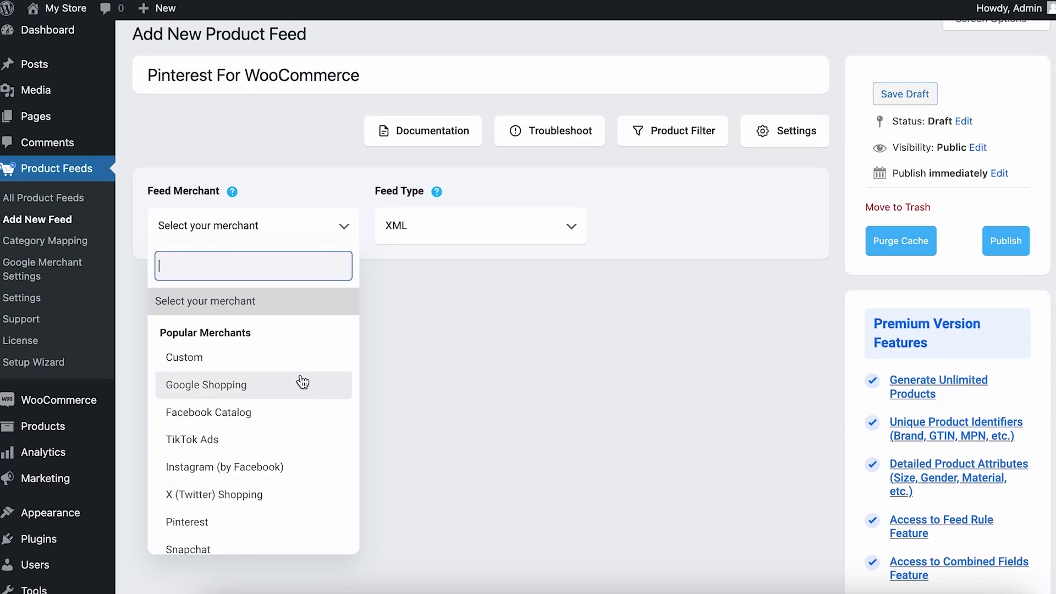
pyautogui.click(293, 526)
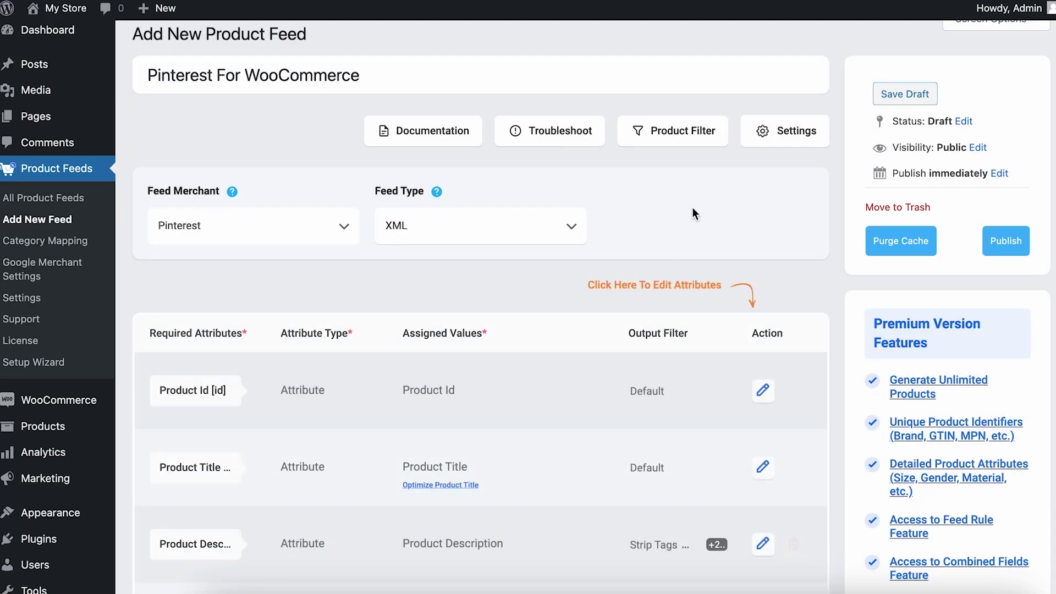
pyautogui.scroll(-8, 570, 304)
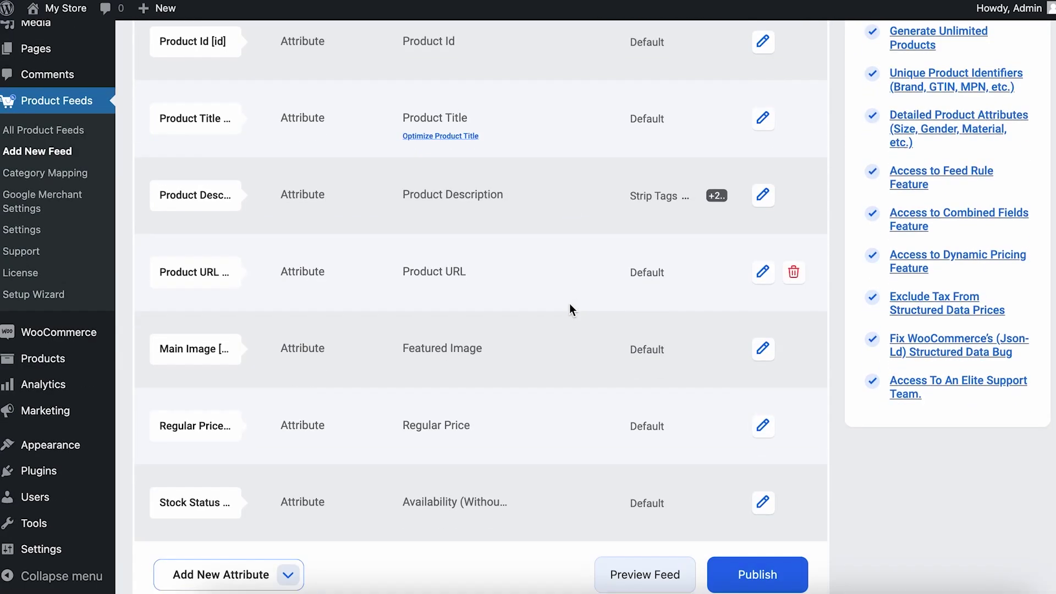
pyautogui.scroll(7, 570, 306)
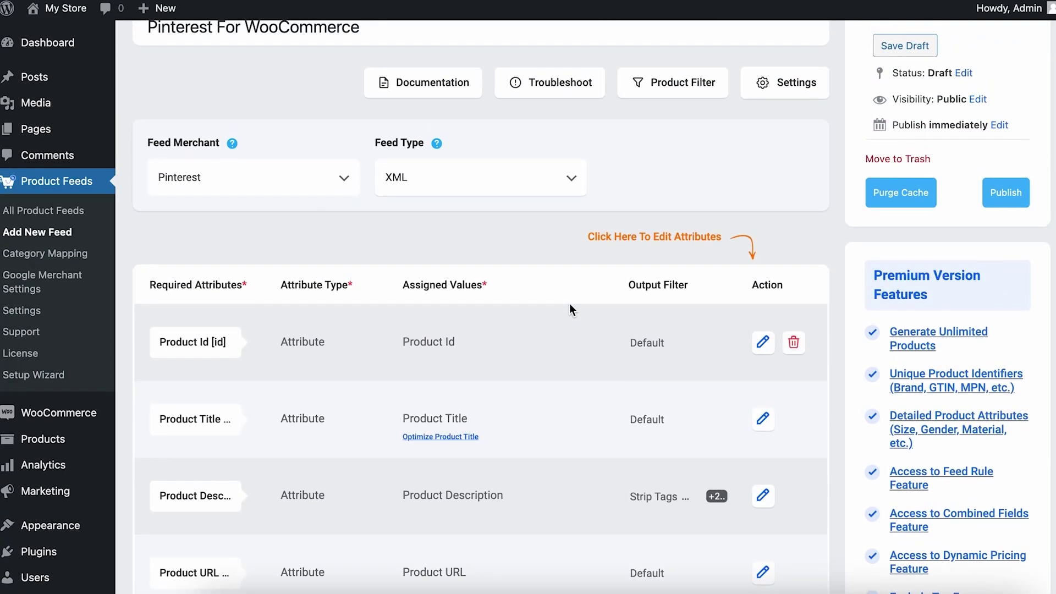
pyautogui.scroll(-6, 570, 304)
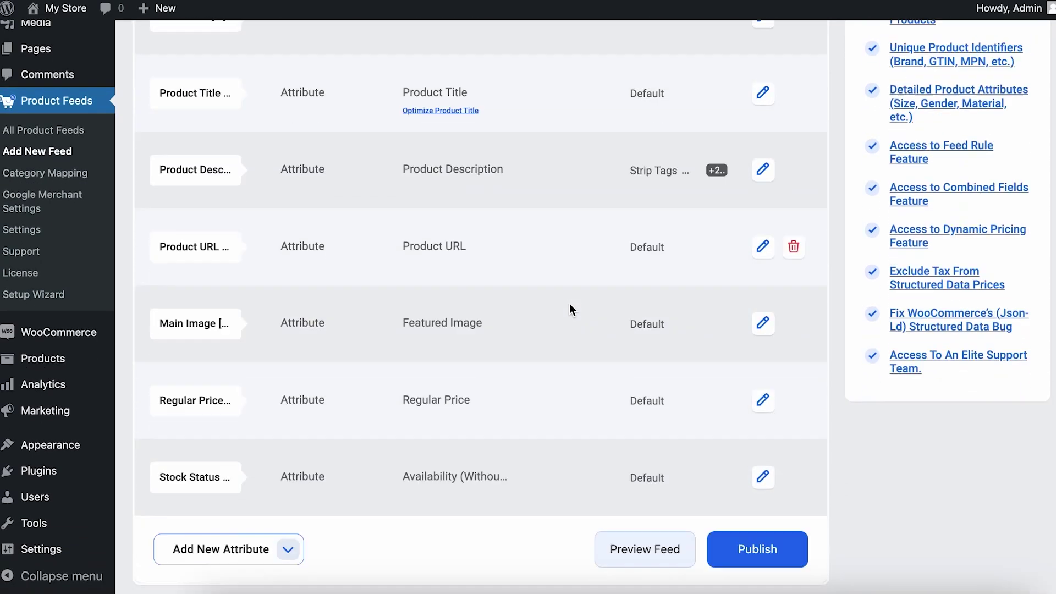
pyautogui.scroll(9, 570, 304)
pyautogui.scroll(-5, 570, 305)
pyautogui.scroll(-1, 565, 319)
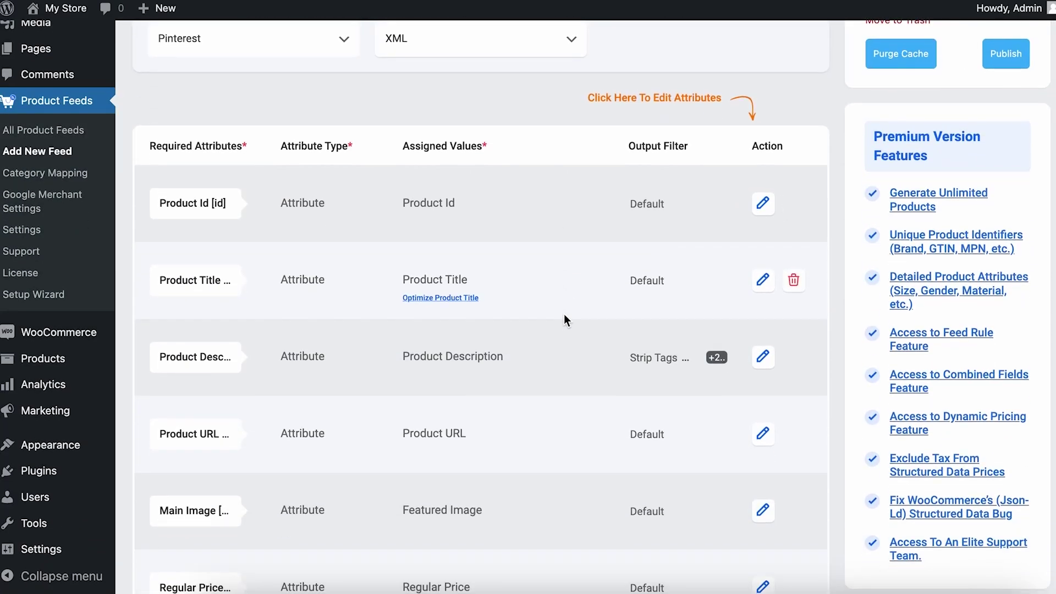
pyautogui.scroll(-1, 565, 316)
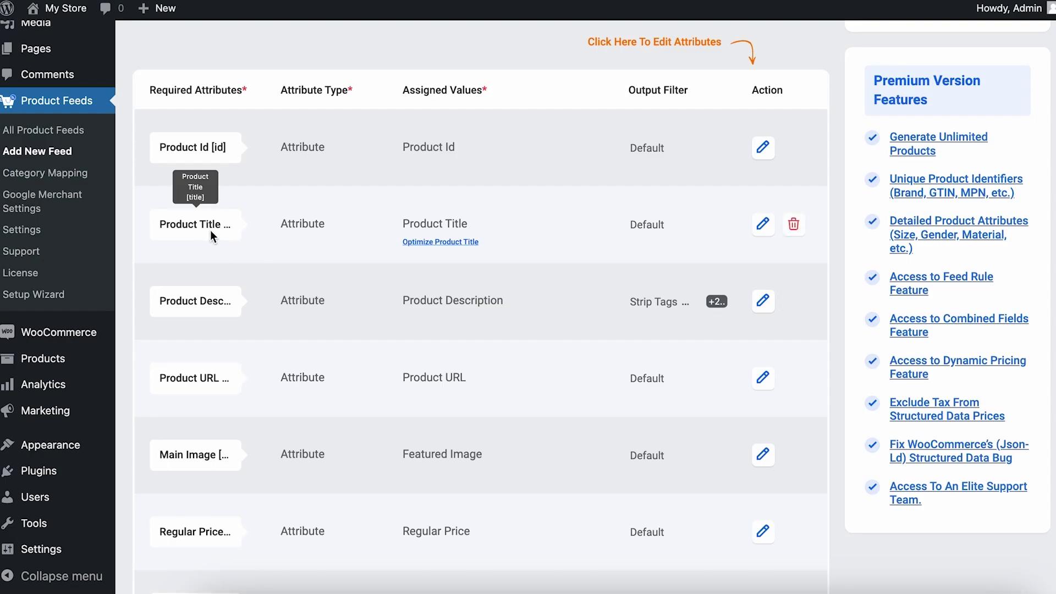
pyautogui.click(471, 247)
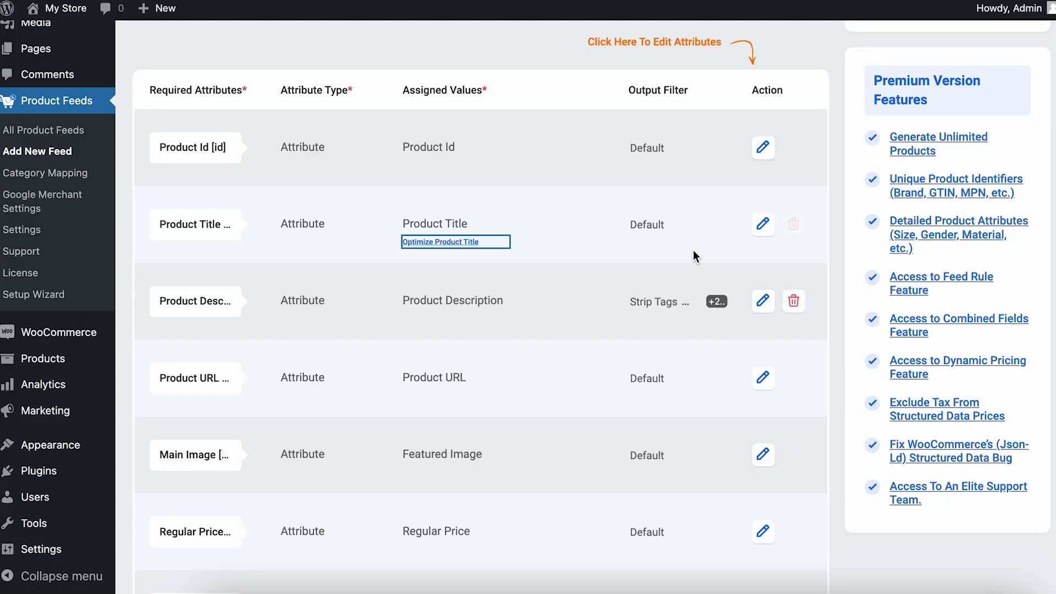
pyautogui.click(762, 230)
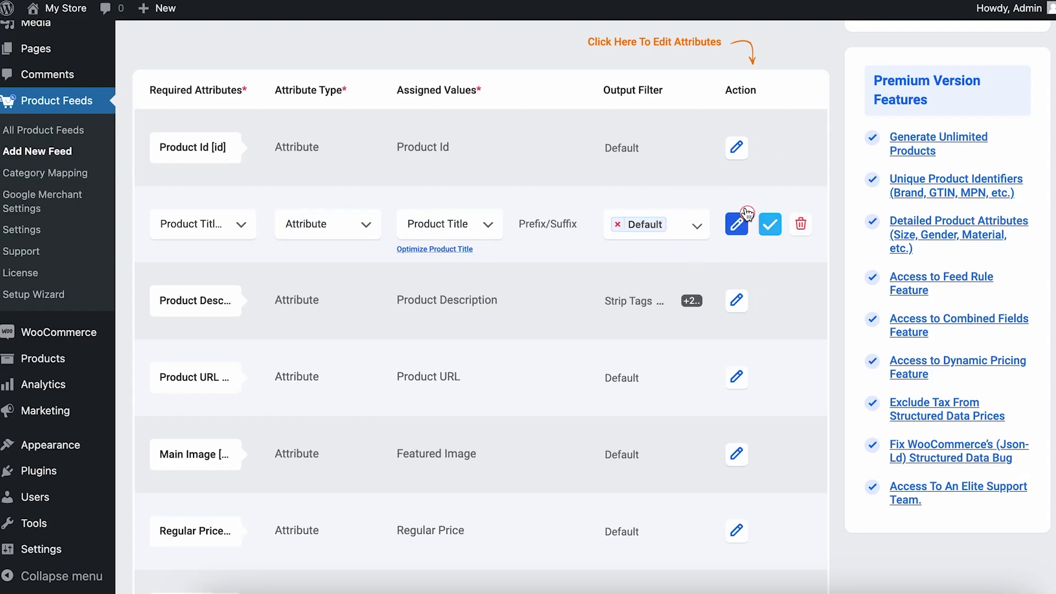
pyautogui.click(748, 215)
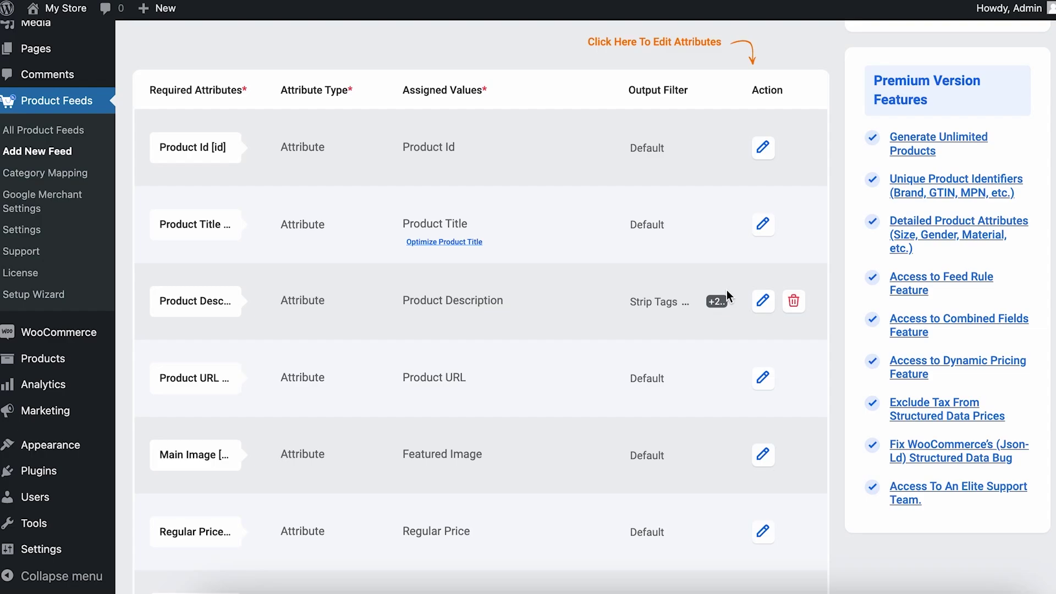
pyautogui.click(762, 300)
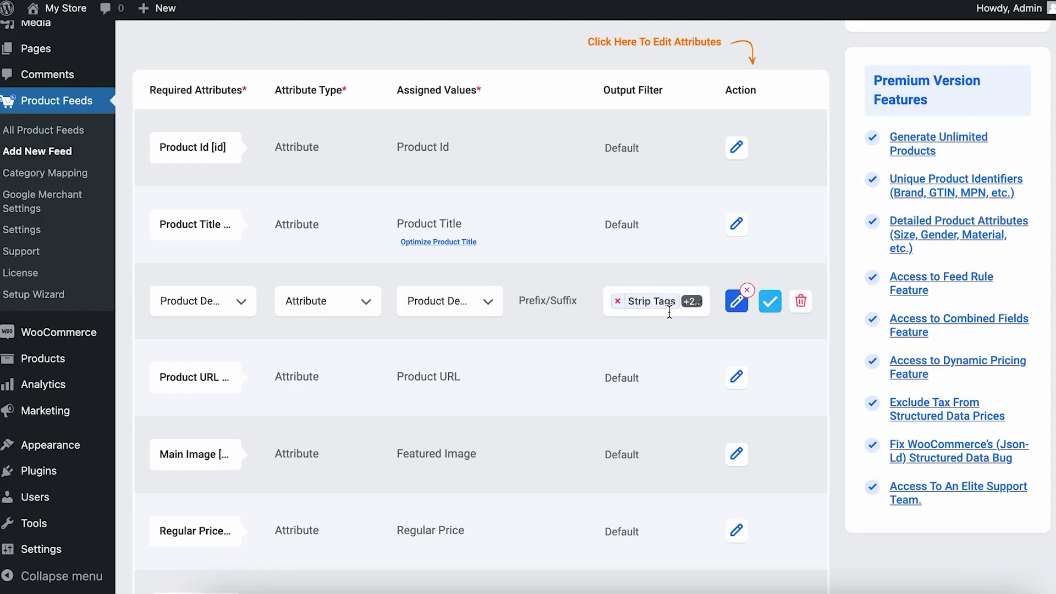
pyautogui.click(698, 302)
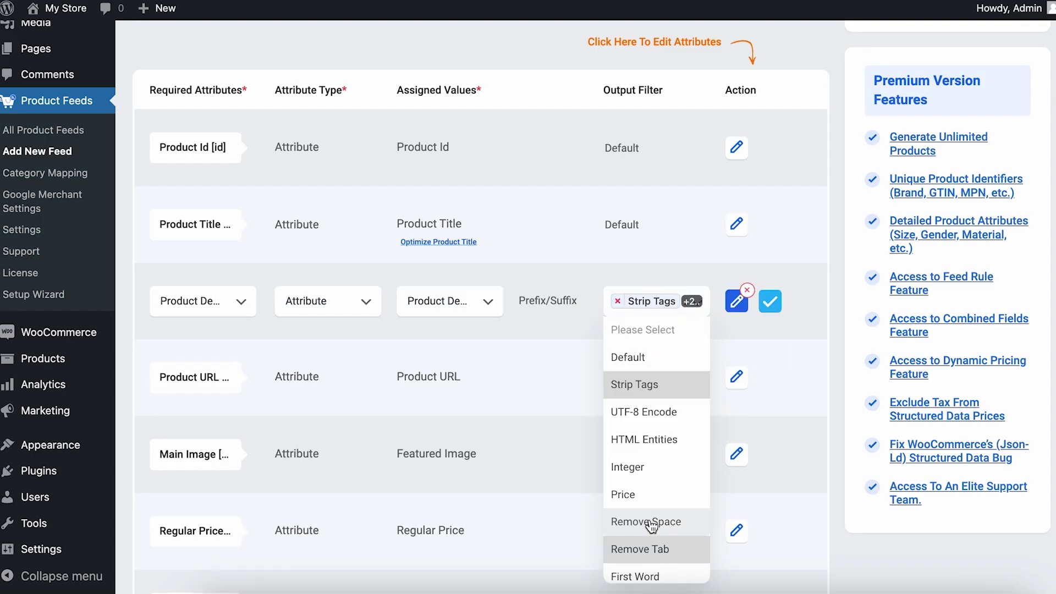
pyautogui.click(678, 266)
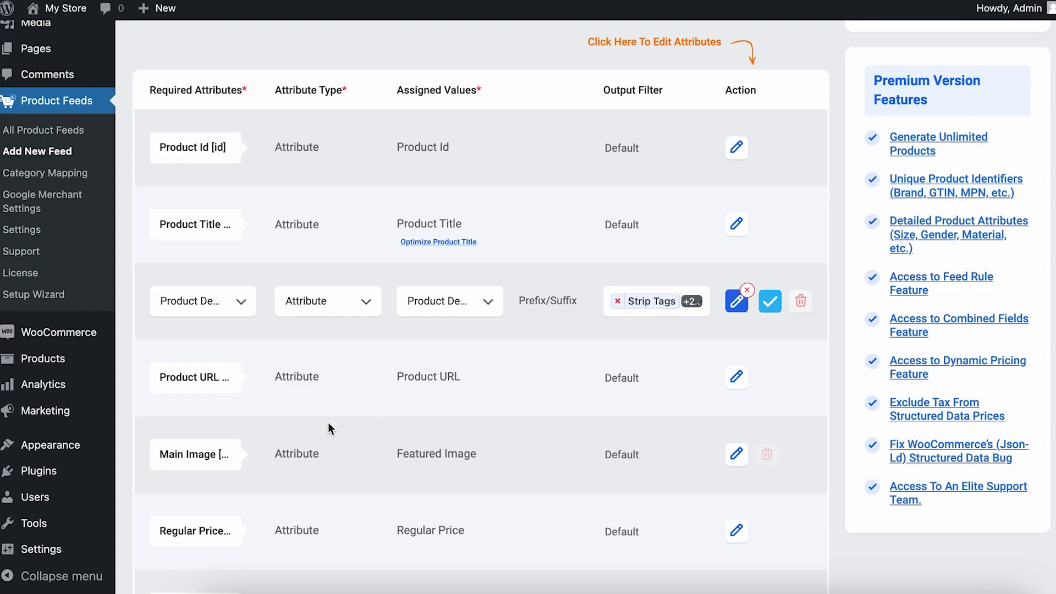
pyautogui.click(749, 292)
pyautogui.scroll(-3, 720, 361)
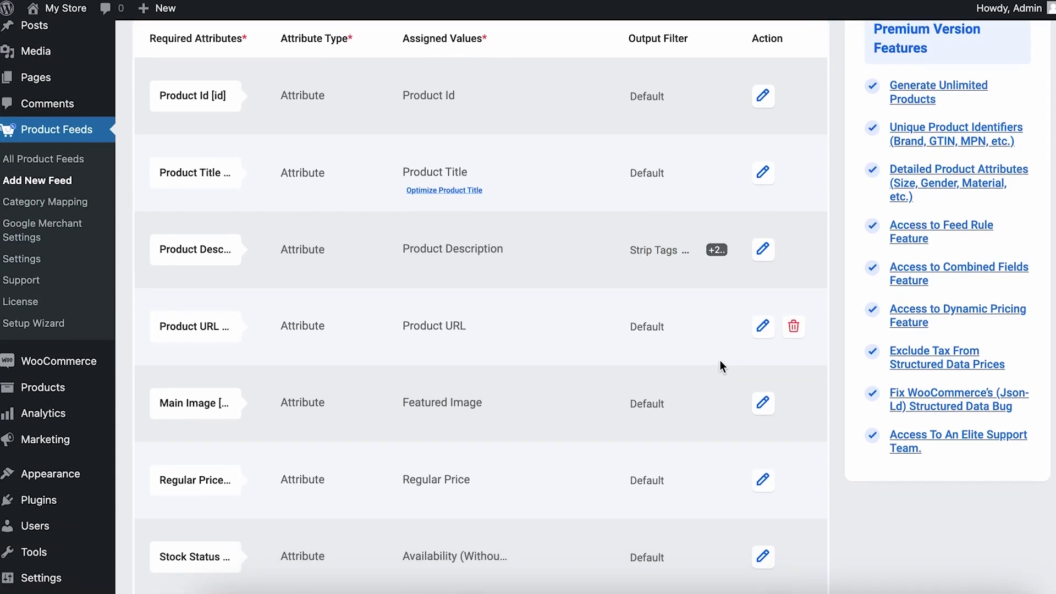
pyautogui.scroll(-2, 721, 361)
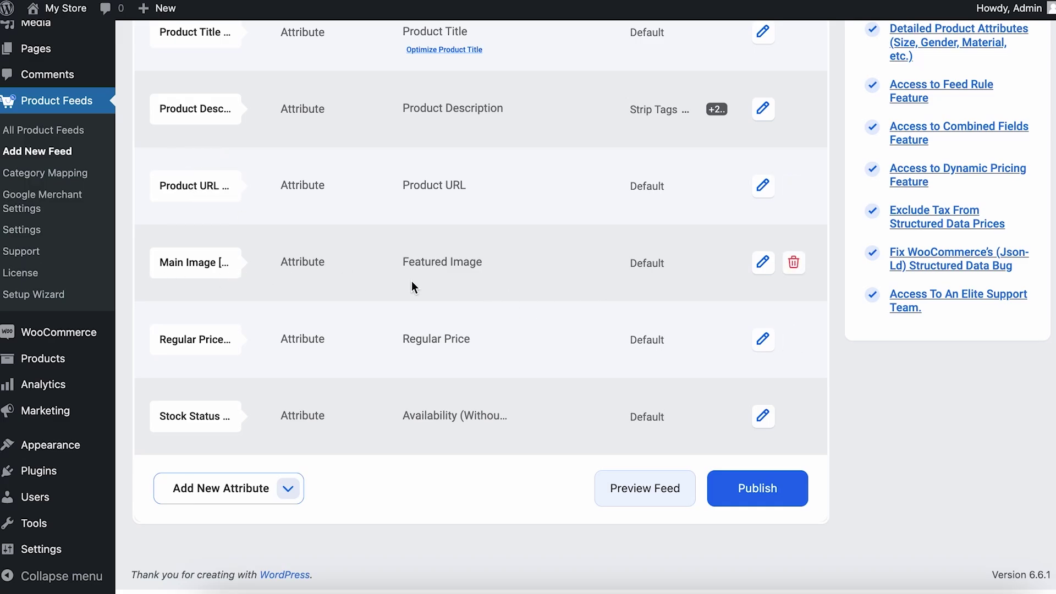
pyautogui.scroll(4, 412, 282)
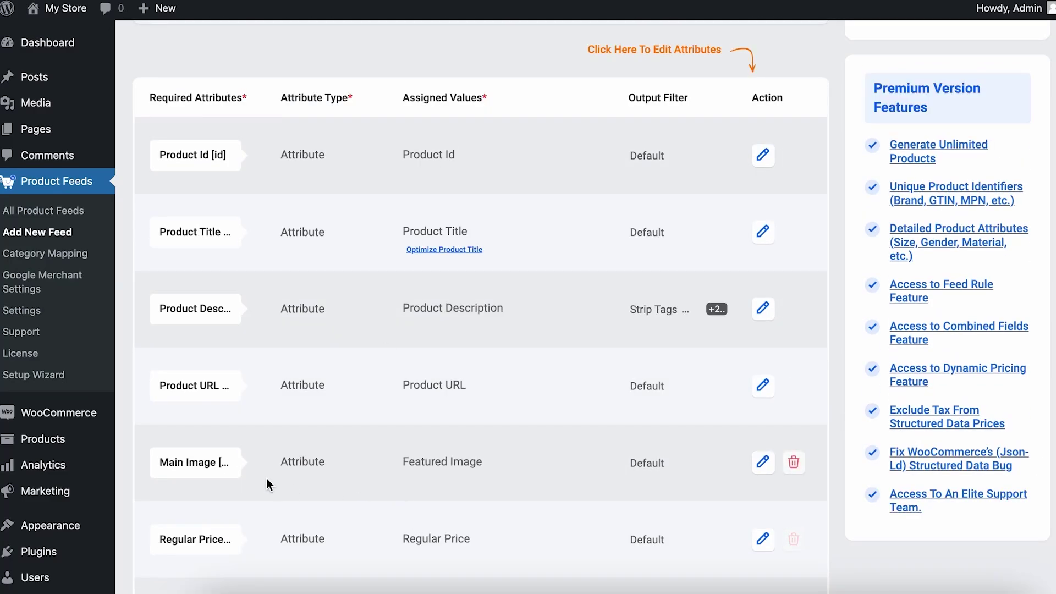
pyautogui.scroll(-2, 457, 470)
pyautogui.scroll(-2, 460, 477)
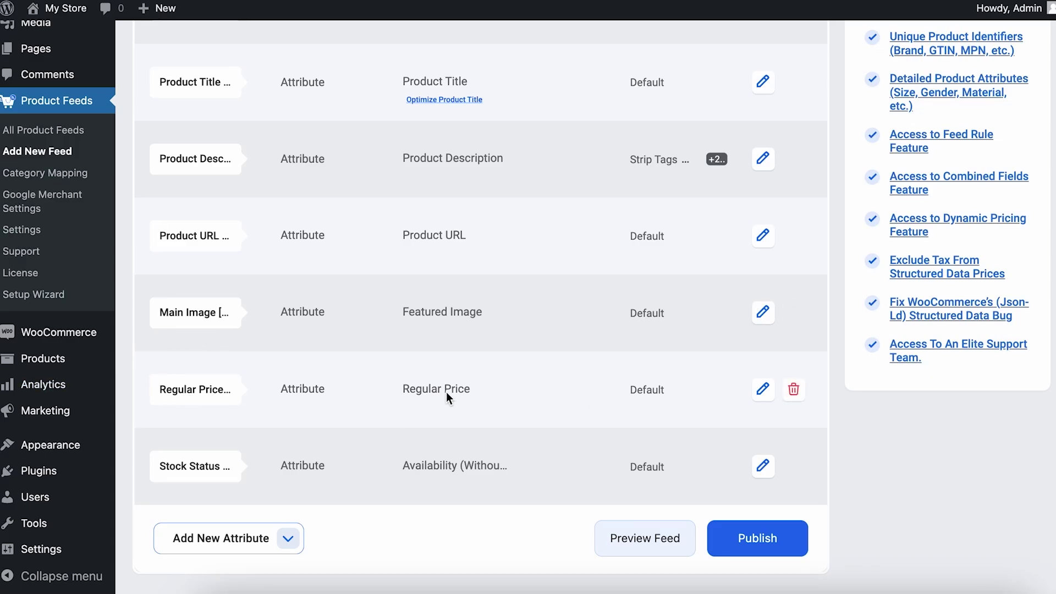
# Edit the Regular Price attribute and map it to the Sale Price value
pyautogui.click(764, 392)
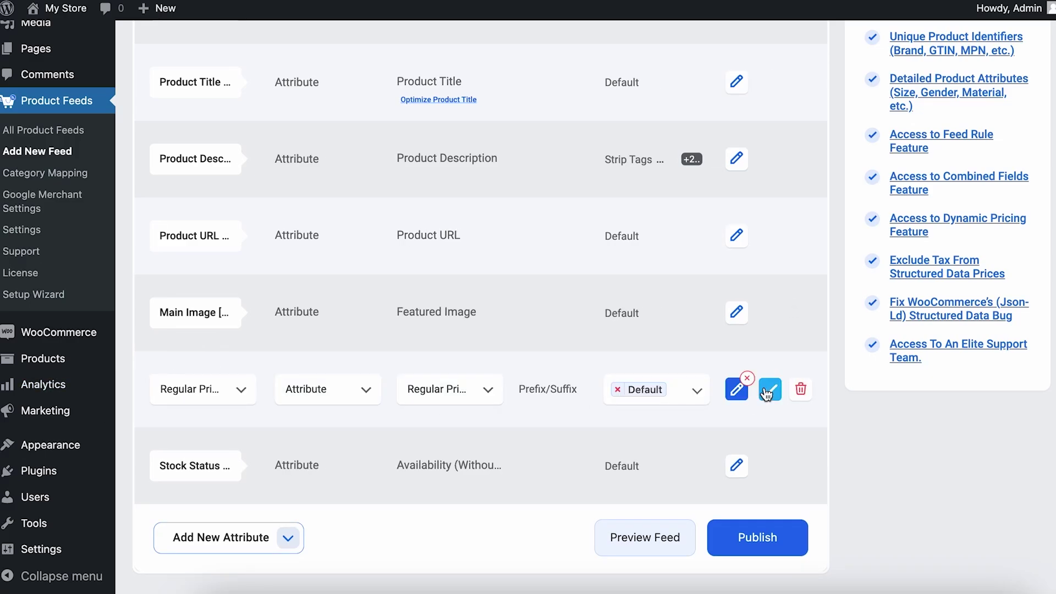
pyautogui.click(488, 391)
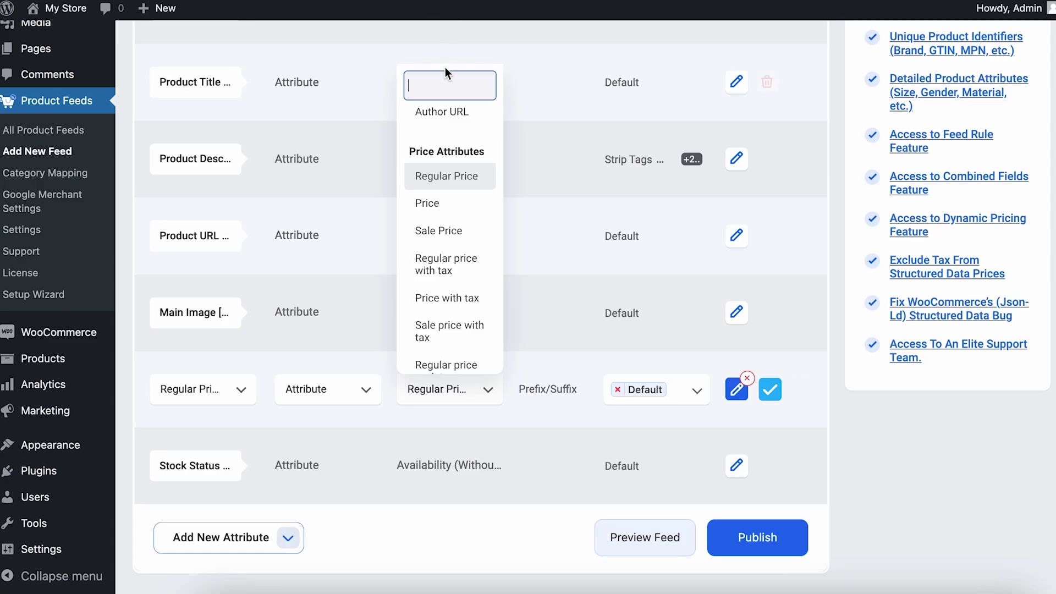
pyautogui.click(453, 235)
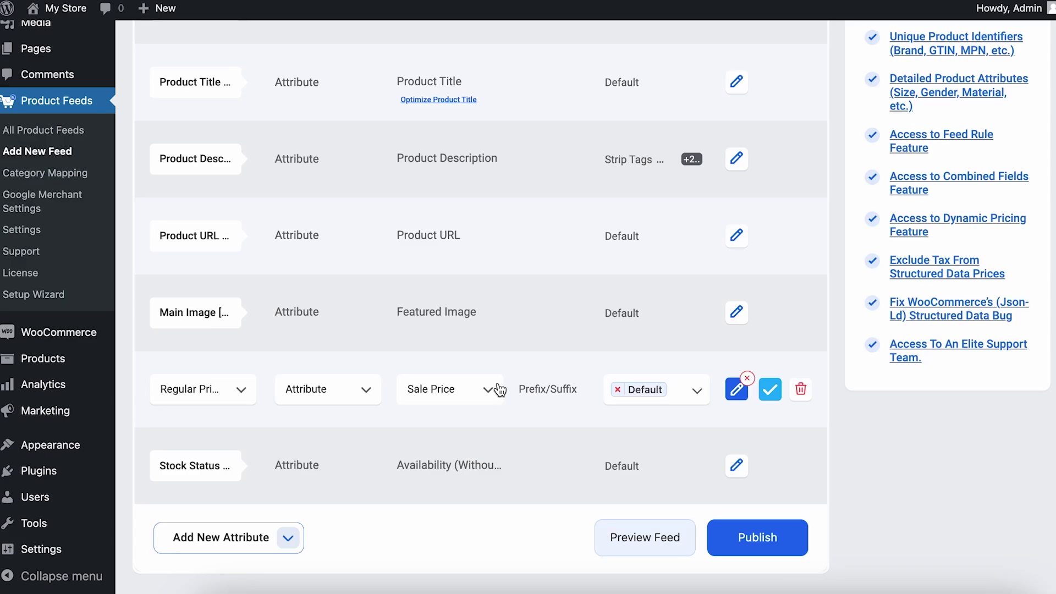
pyautogui.scroll(1, 577, 377)
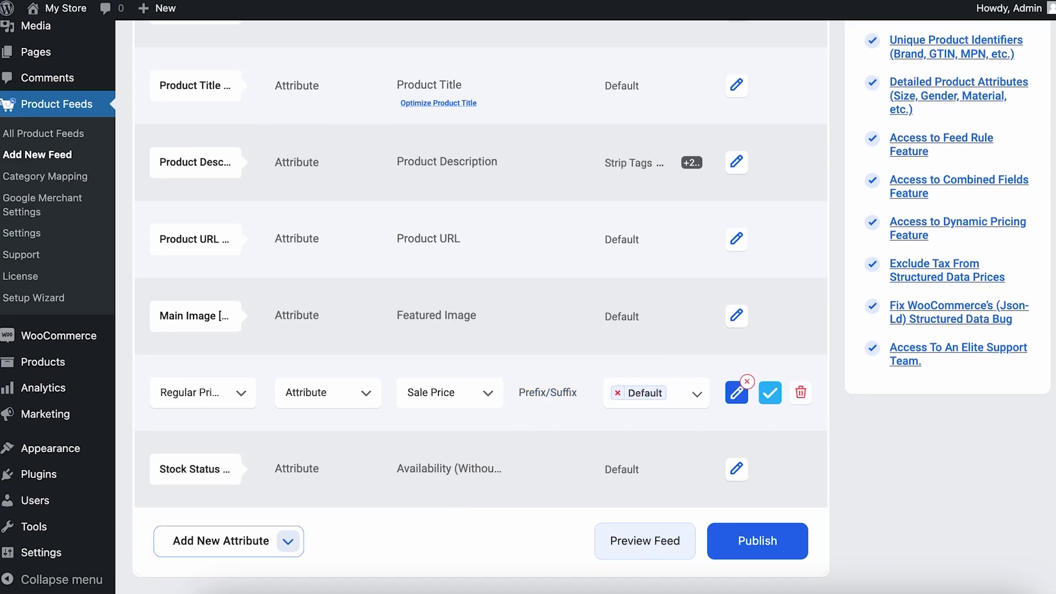
# Recheck the Regular Price value list and keep Sale Price selected
pyautogui.click(487, 405)
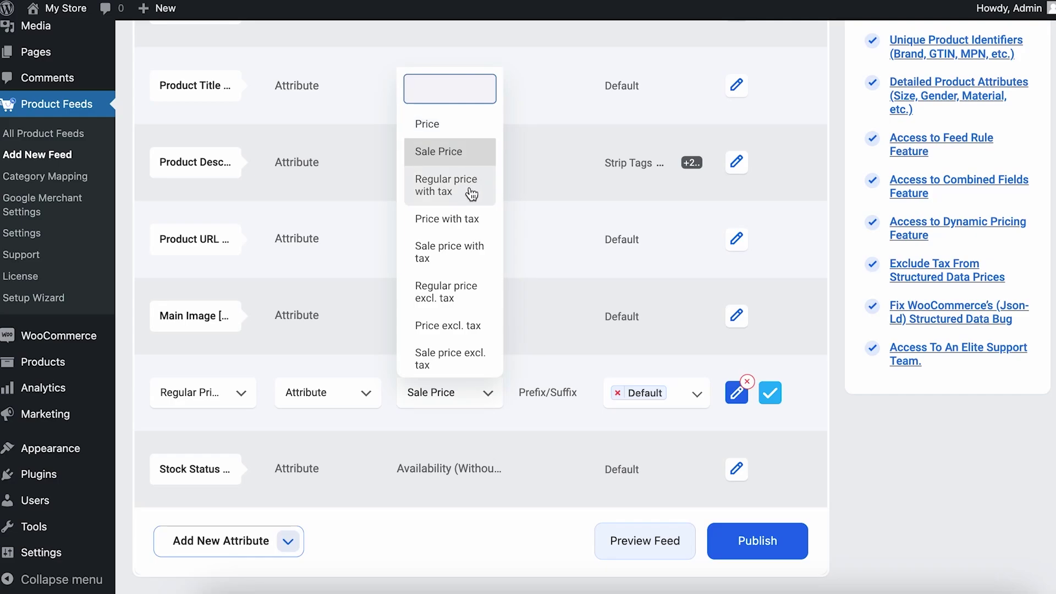
pyautogui.scroll(-2, 471, 193)
pyautogui.scroll(-2, 472, 234)
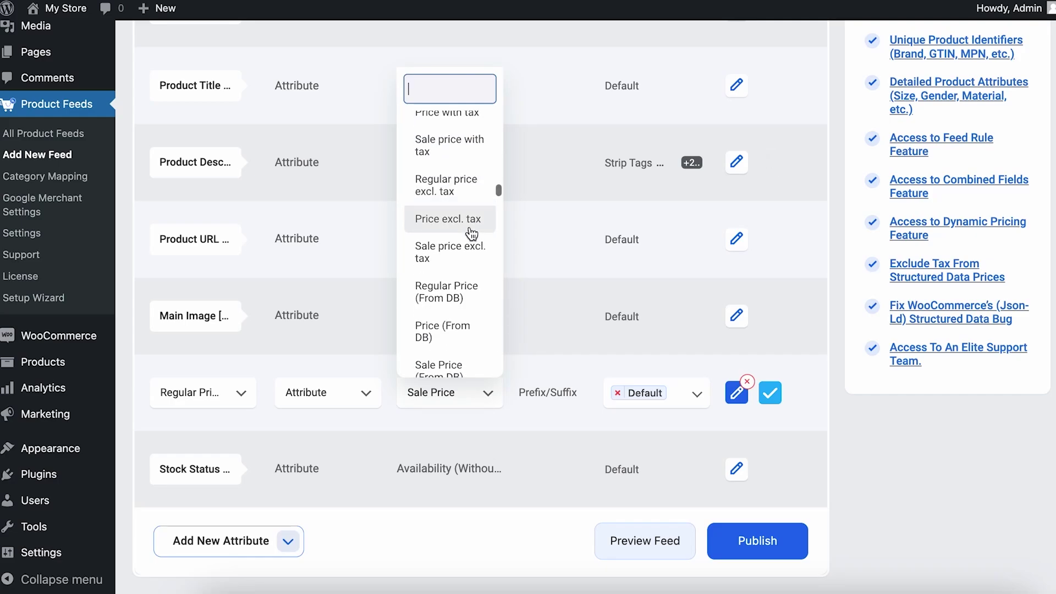
pyautogui.scroll(-2, 471, 234)
pyautogui.scroll(9, 443, 225)
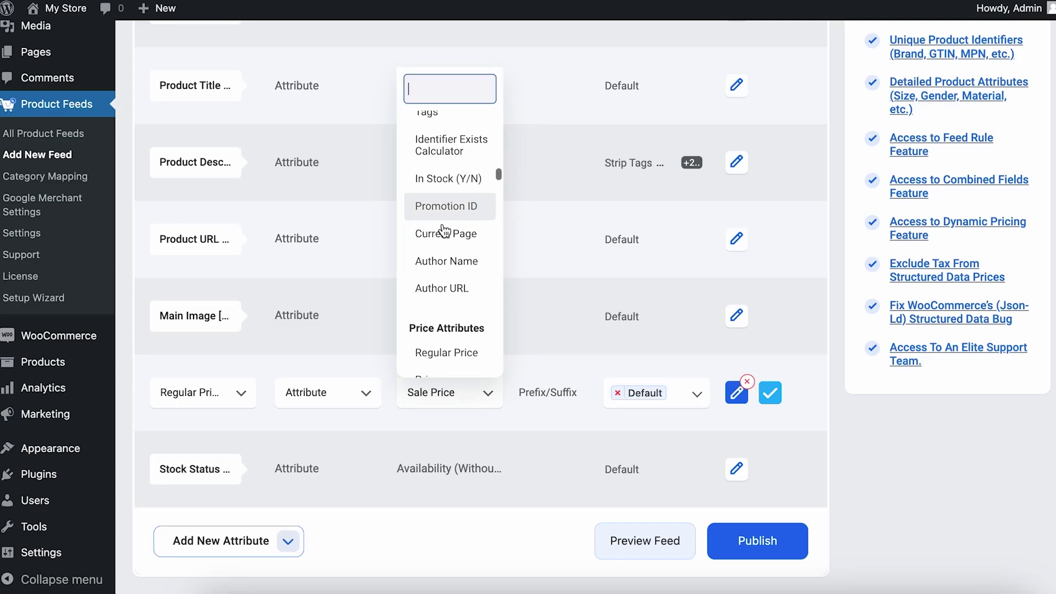
pyautogui.scroll(-3, 444, 231)
pyautogui.click(488, 399)
pyautogui.scroll(-1, 371, 478)
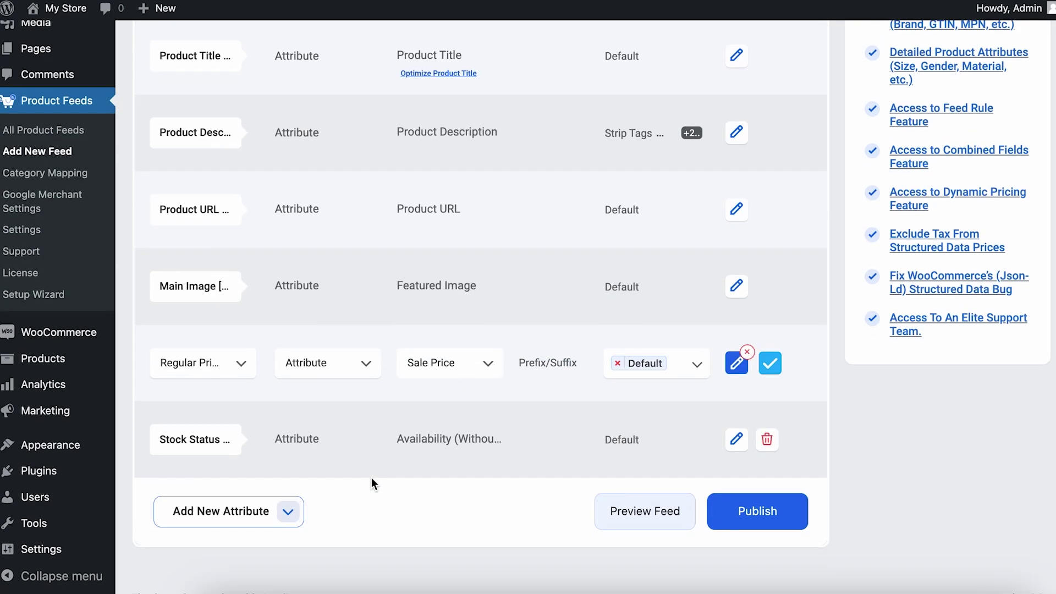
pyautogui.scroll(-1, 372, 477)
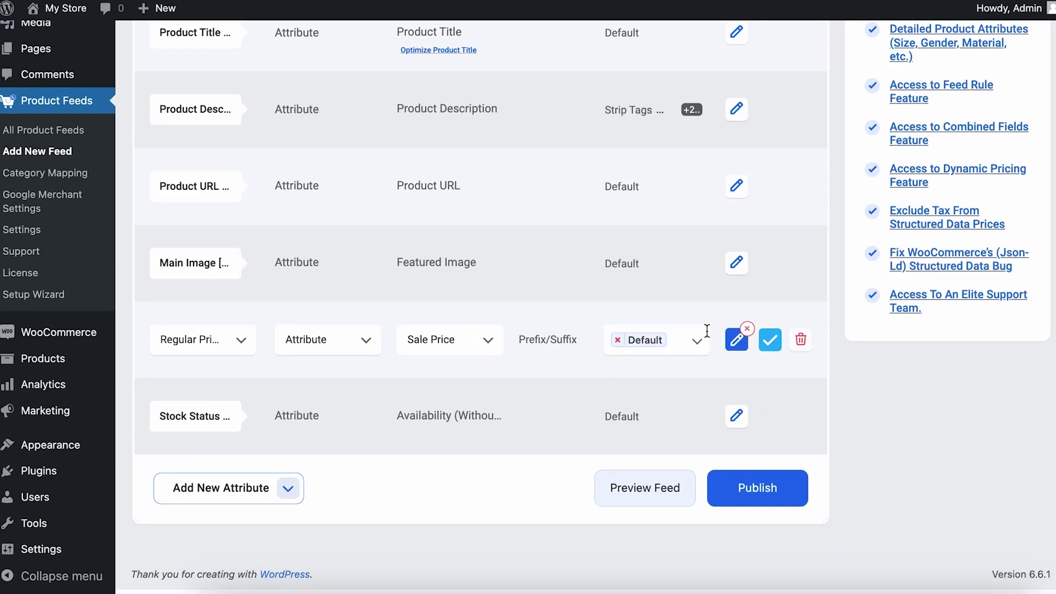
# Save the Regular Price row and keep Stock Status mapped to Availability (Without Underscore)
pyautogui.click(765, 344)
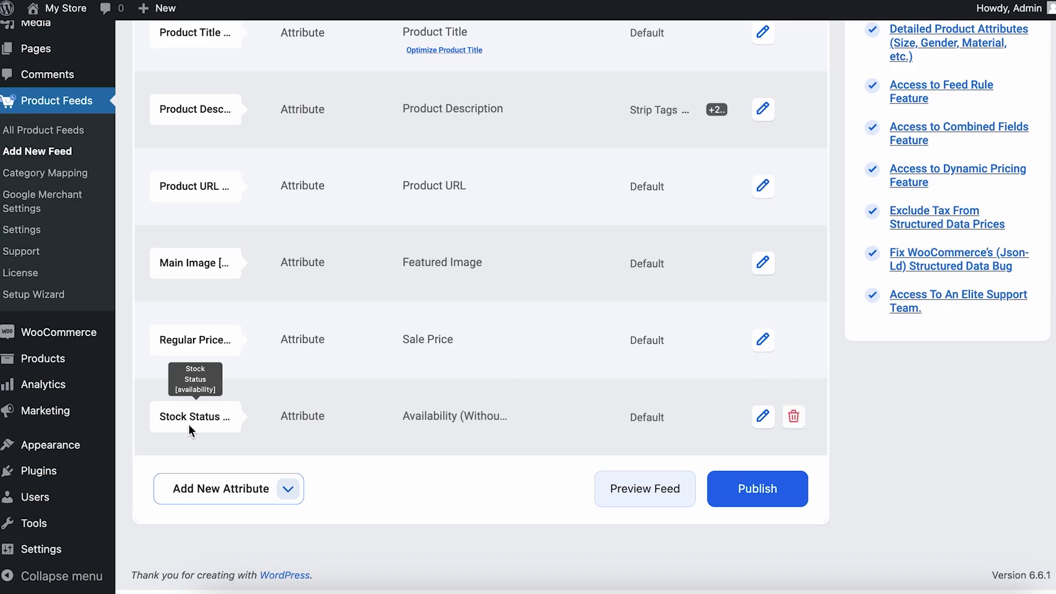
pyautogui.click(484, 418)
pyautogui.click(763, 415)
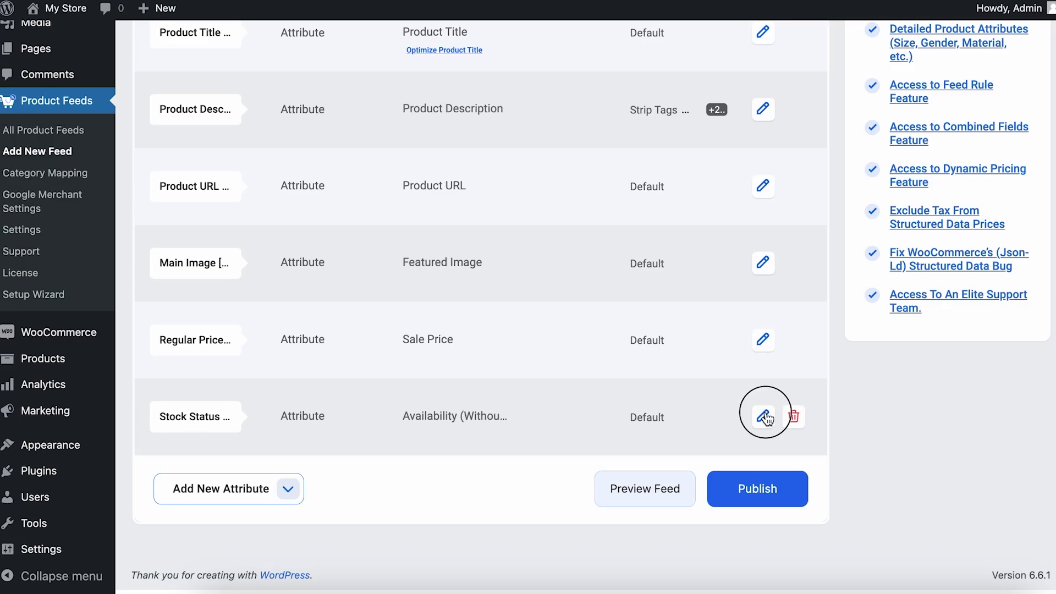
pyautogui.click(480, 421)
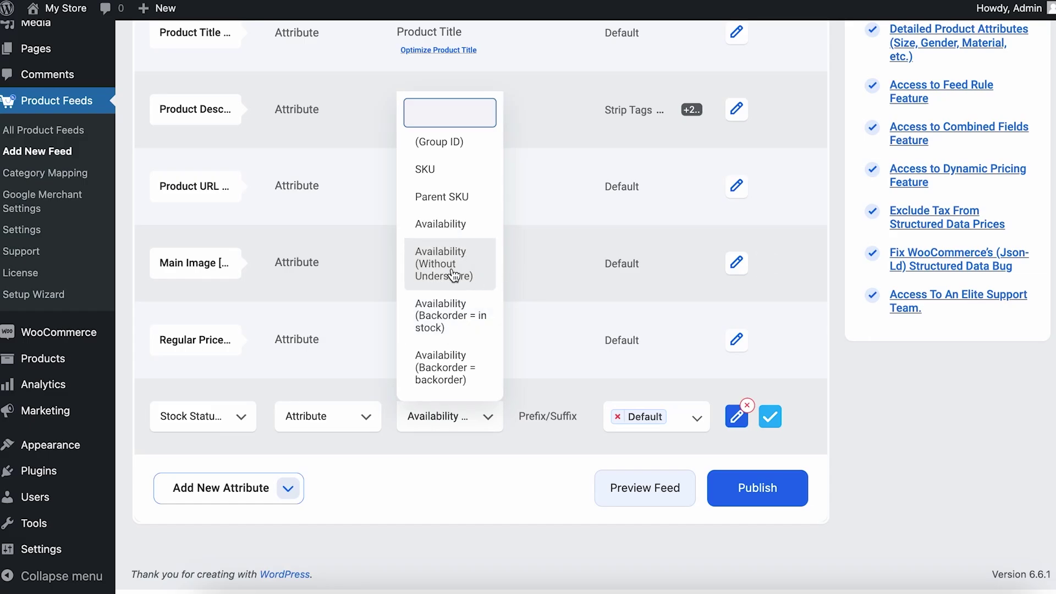
pyautogui.scroll(-2, 497, 278)
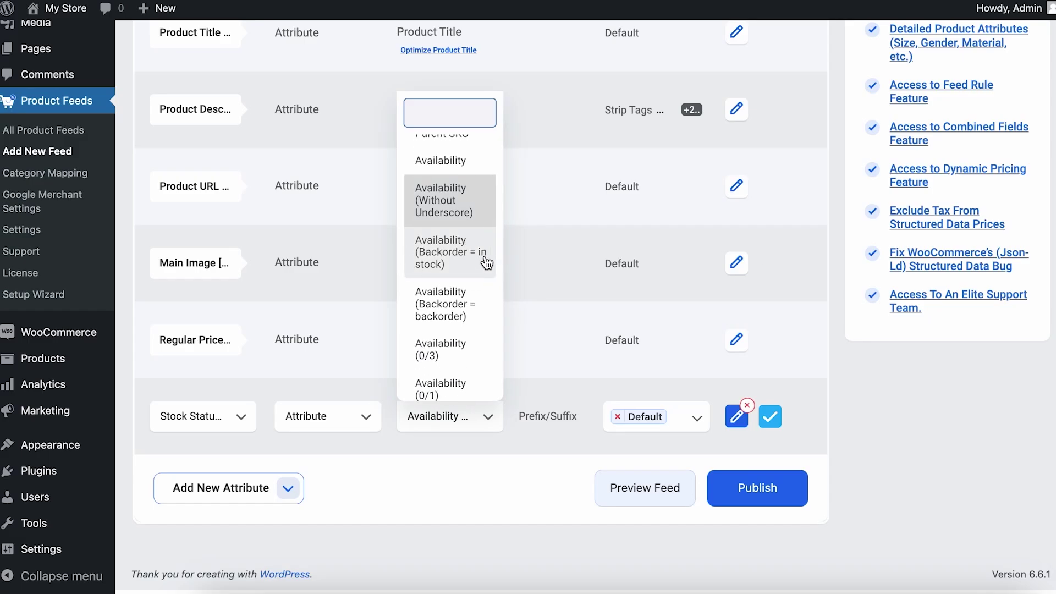
pyautogui.scroll(-2, 482, 268)
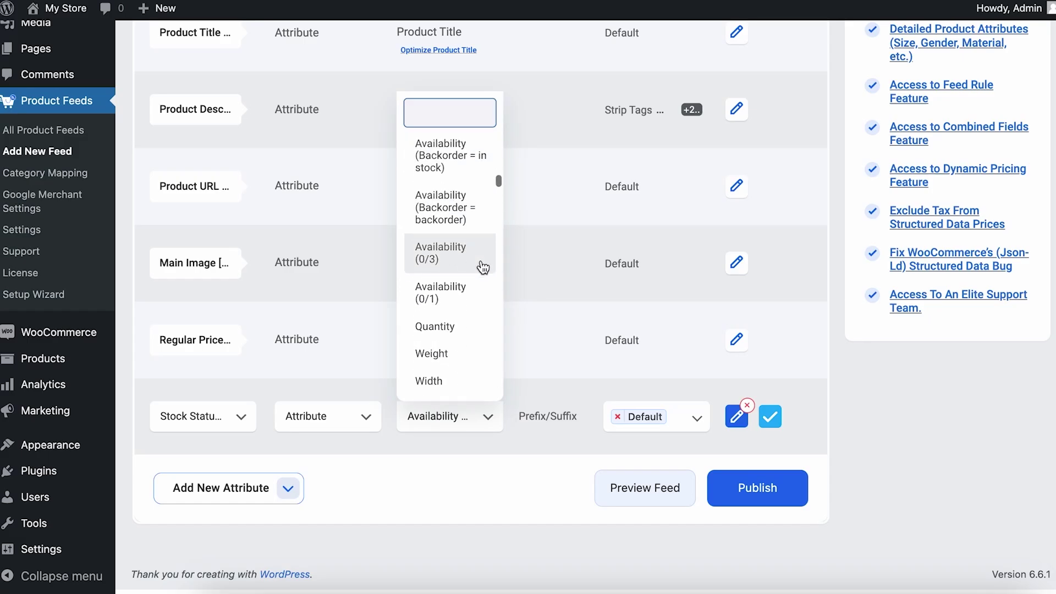
pyautogui.scroll(3, 481, 267)
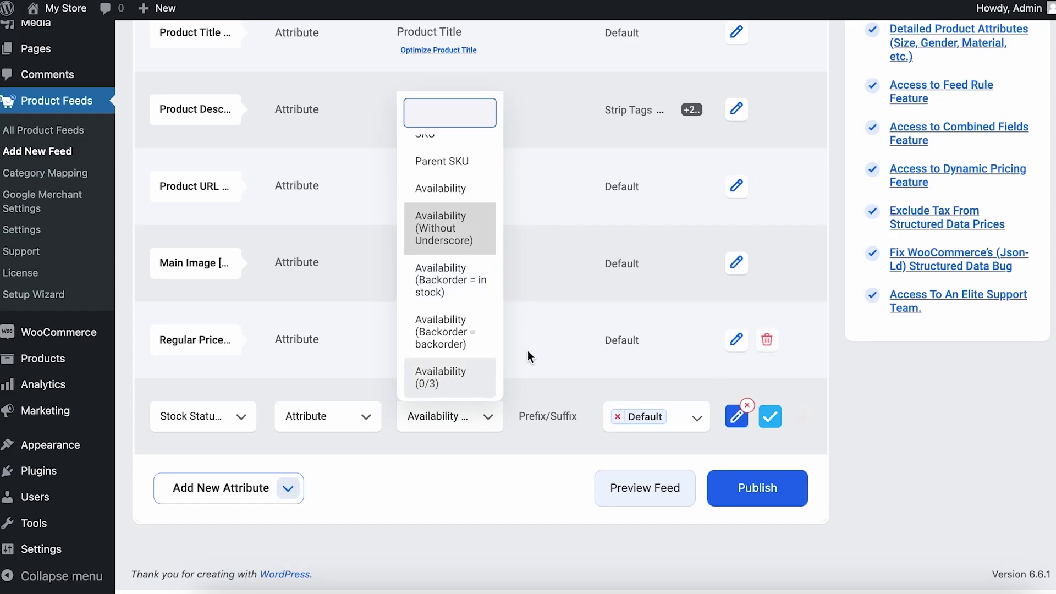
pyautogui.click(489, 417)
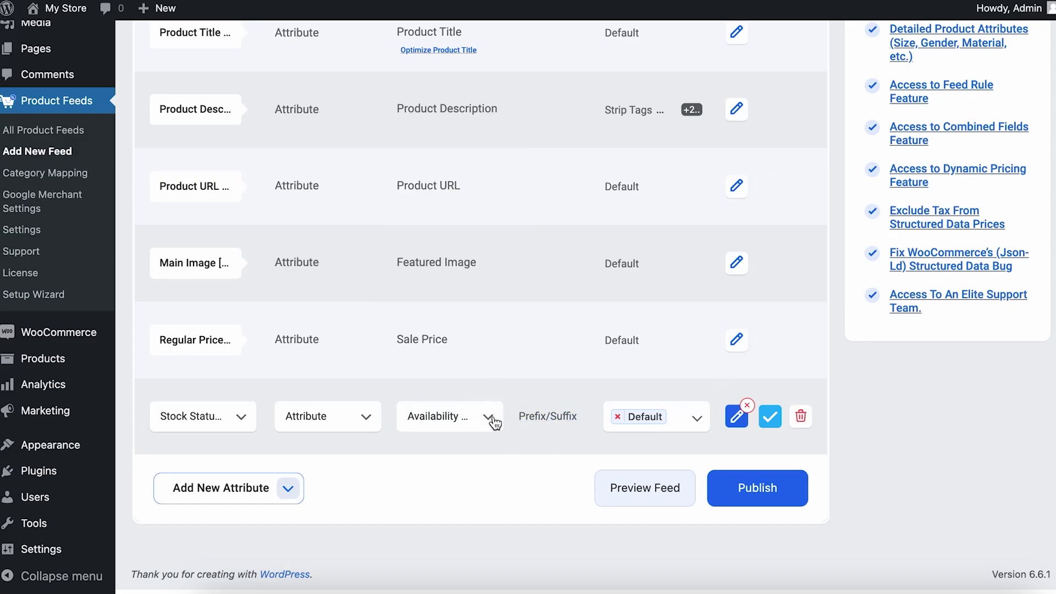
pyautogui.click(770, 418)
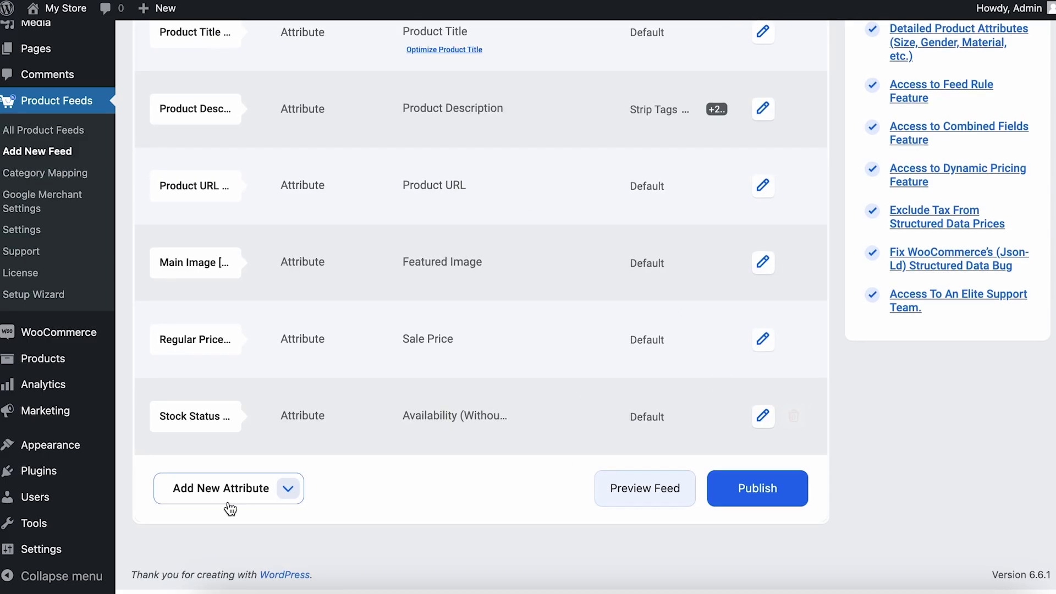
pyautogui.click(263, 497)
pyautogui.click(205, 526)
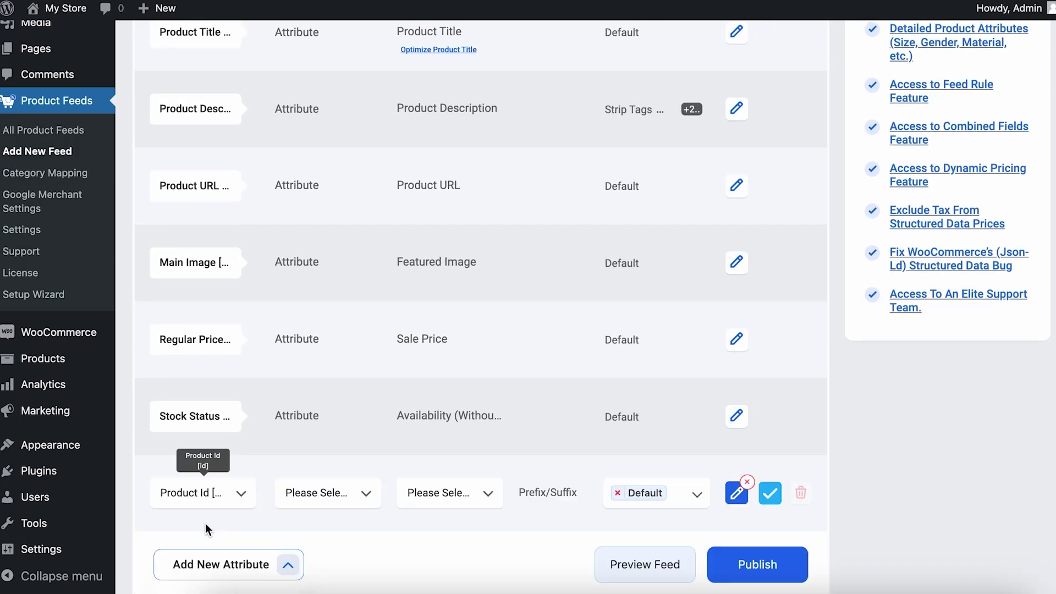
pyautogui.scroll(-2, 373, 427)
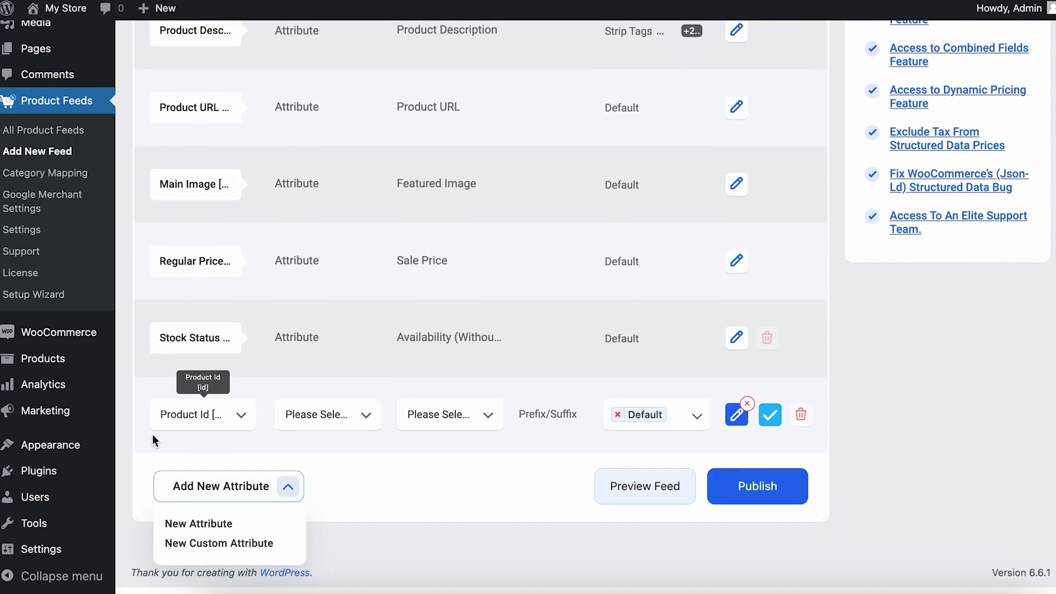
pyautogui.click(226, 419)
pyautogui.scroll(-2, 210, 345)
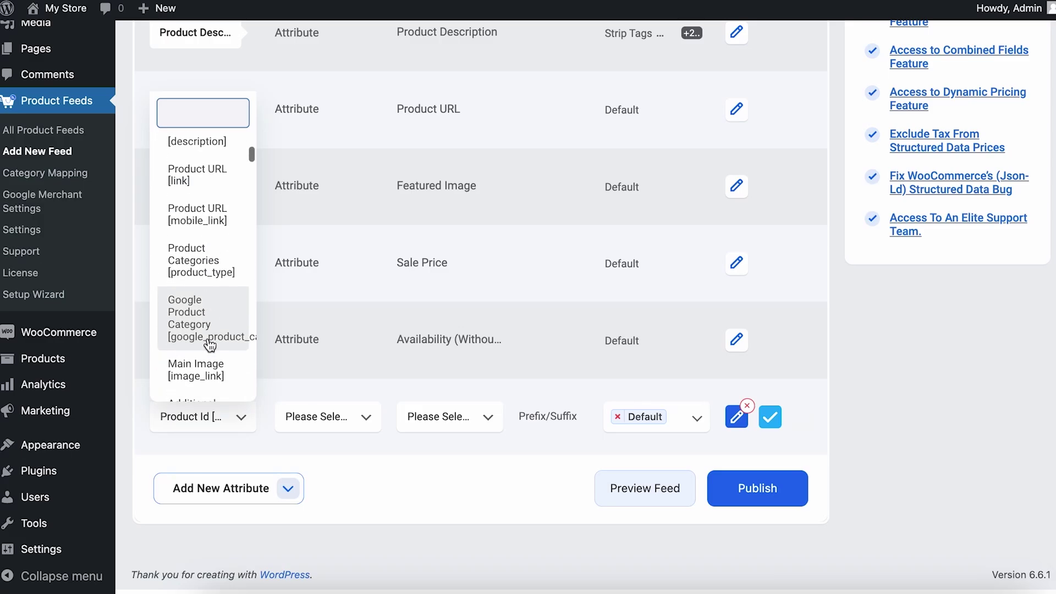
pyautogui.scroll(-2, 210, 345)
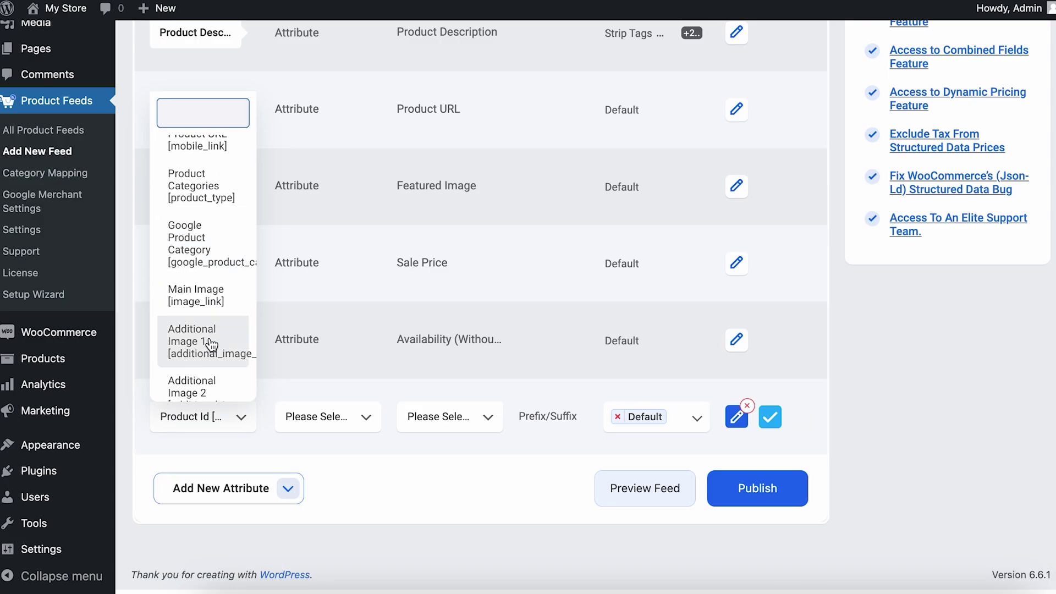
pyautogui.scroll(-4, 211, 345)
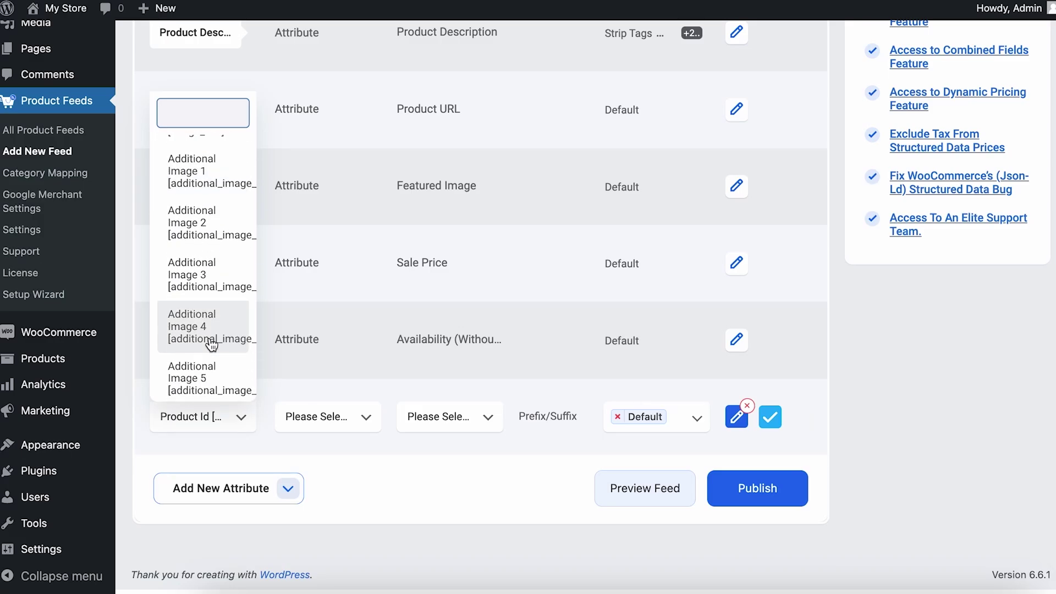
pyautogui.scroll(-8, 192, 355)
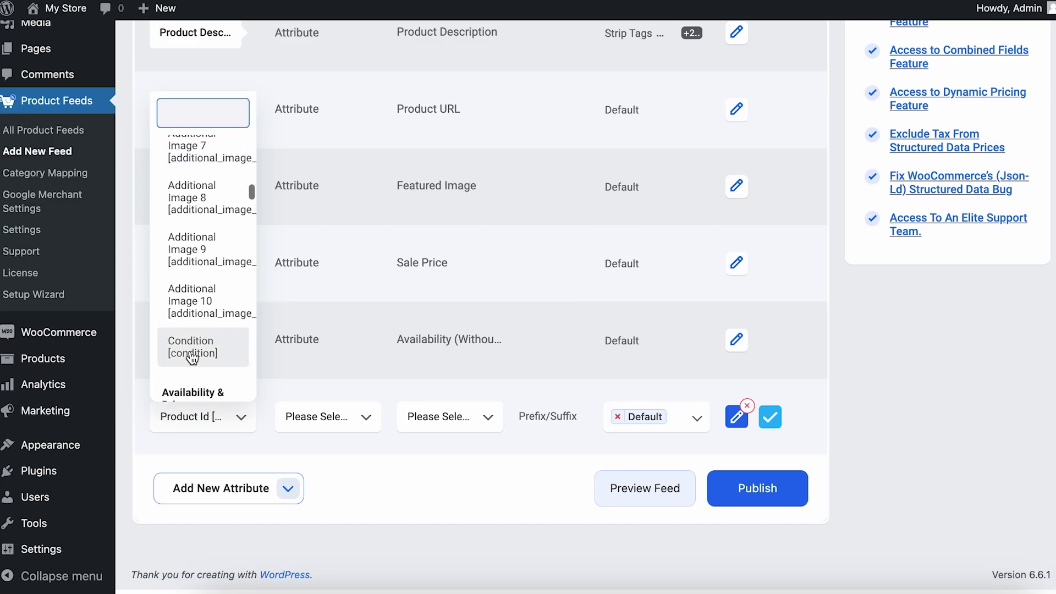
pyautogui.scroll(-3, 192, 355)
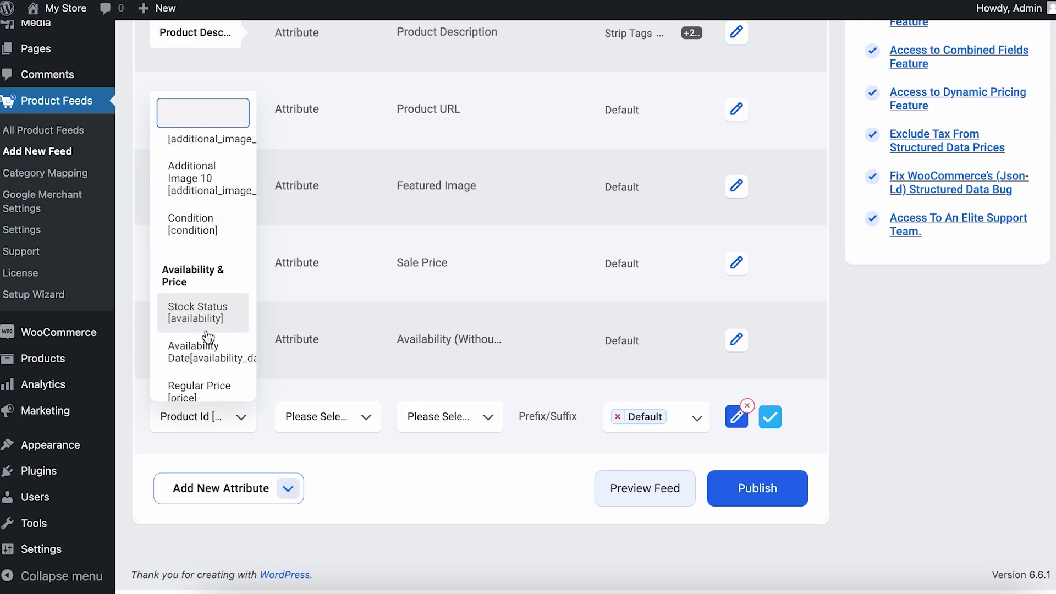
pyautogui.scroll(-8, 208, 336)
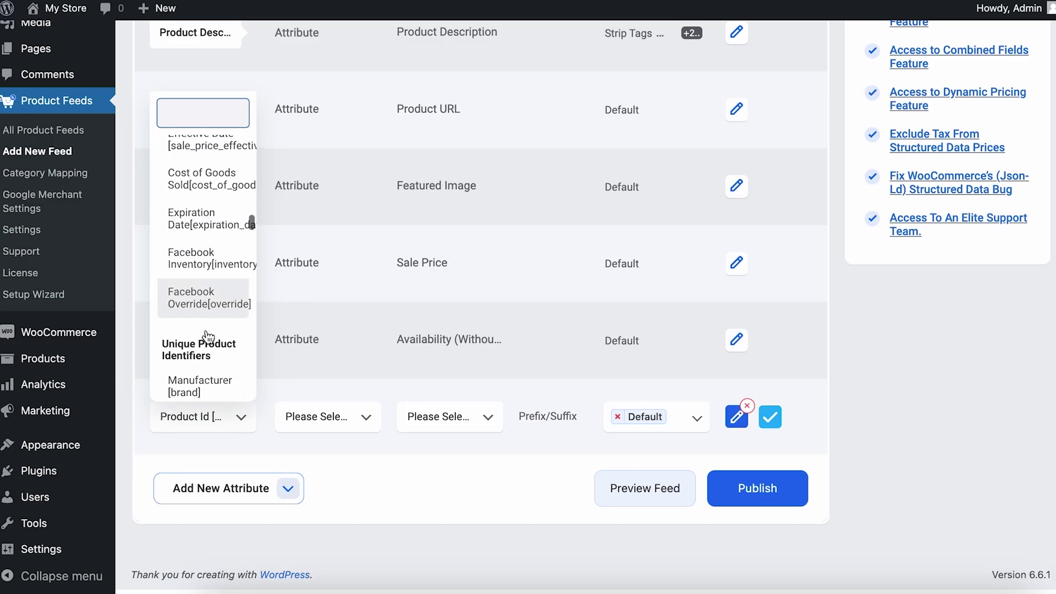
pyautogui.scroll(-5, 215, 306)
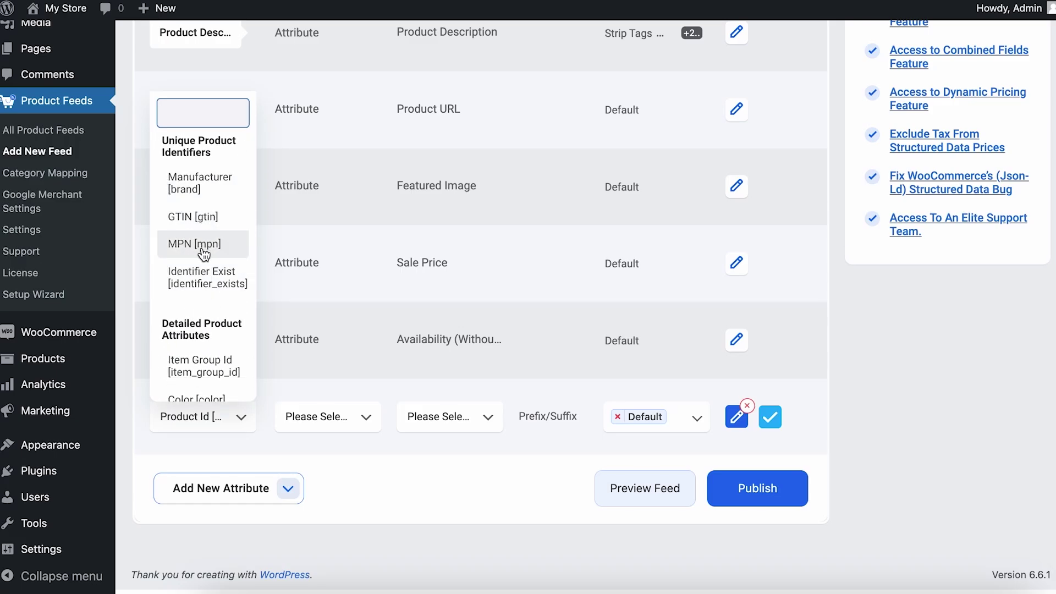
pyautogui.scroll(-5, 227, 339)
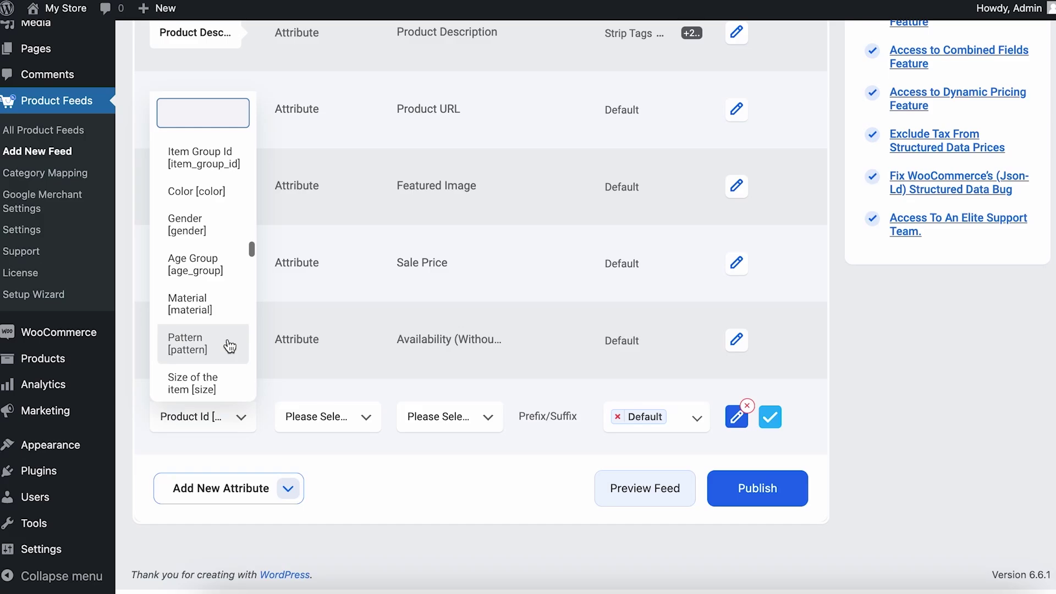
pyautogui.scroll(-4, 229, 345)
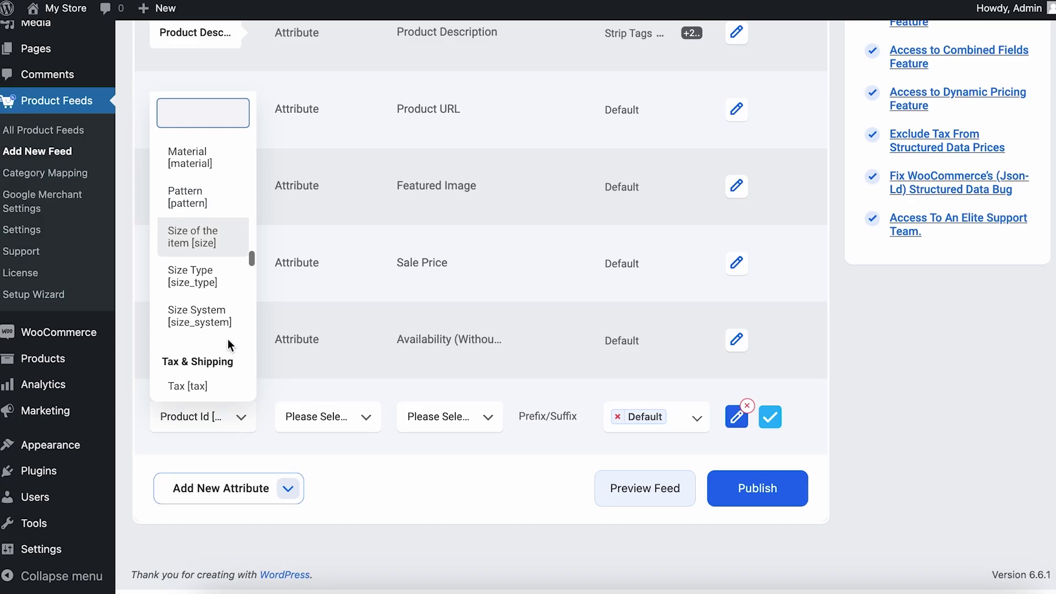
pyautogui.scroll(3, 228, 341)
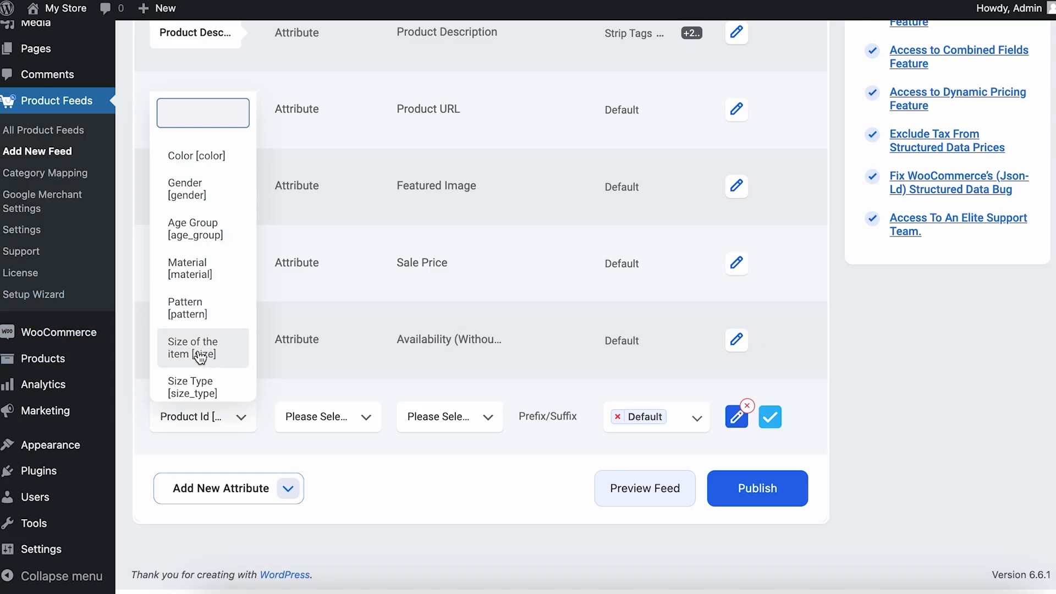
pyautogui.scroll(3, 202, 341)
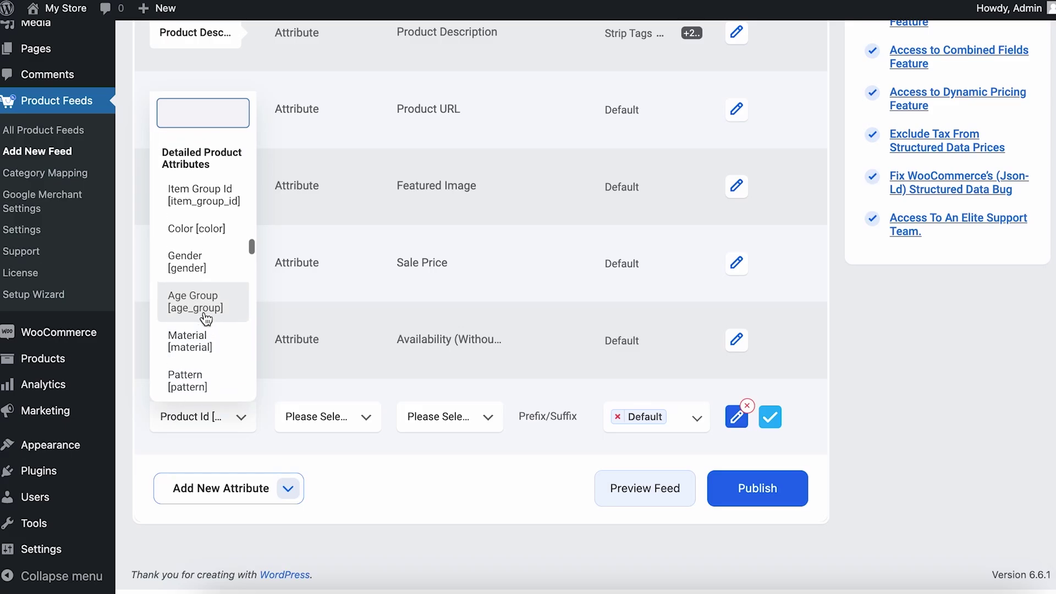
pyautogui.scroll(1, 226, 296)
pyautogui.scroll(-5, 220, 297)
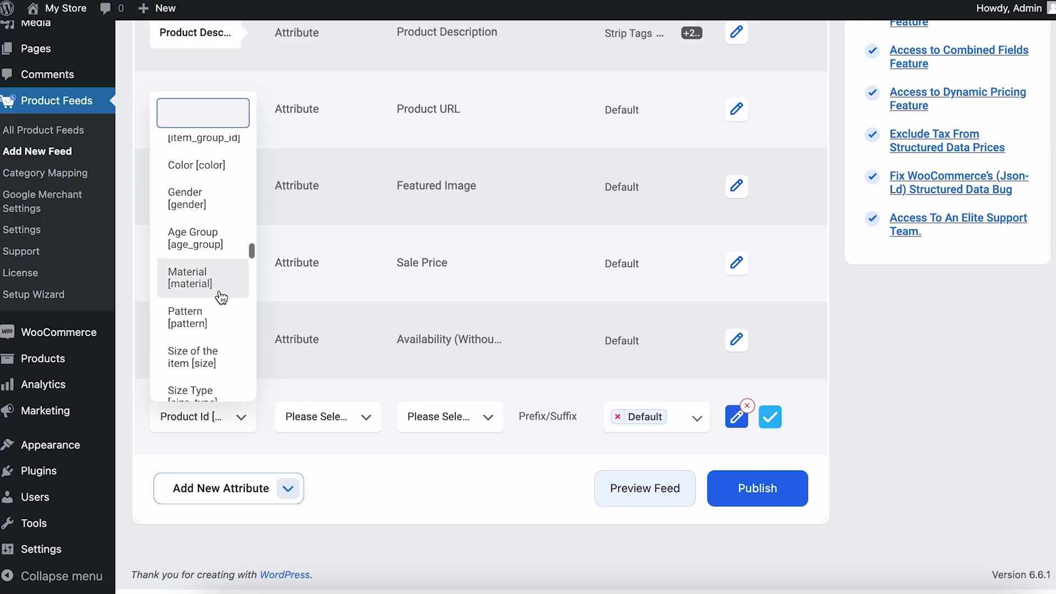
pyautogui.scroll(-3, 218, 374)
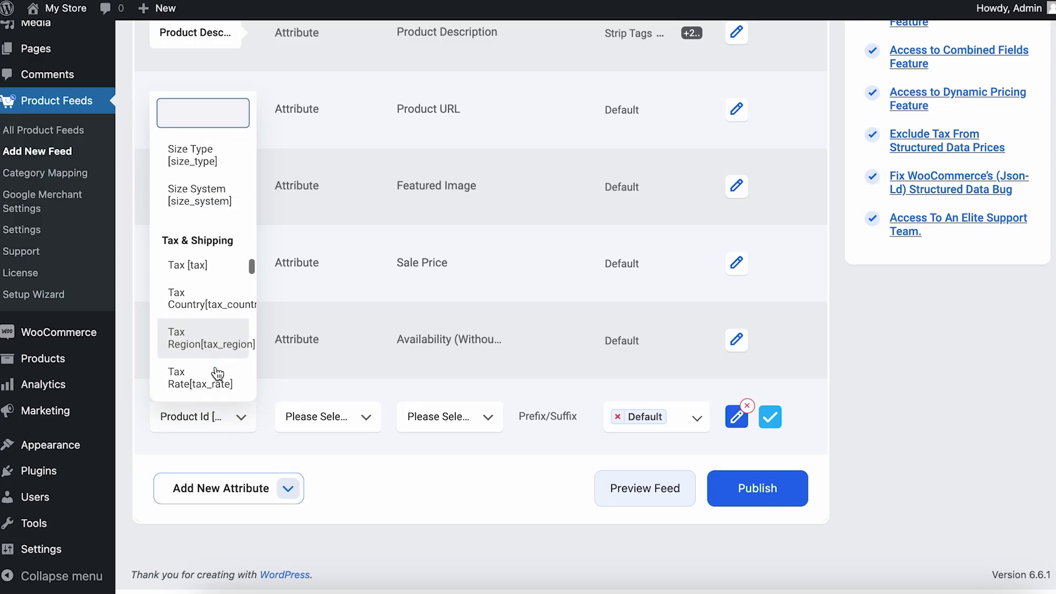
# Delete the unfinished new attribute row
pyautogui.click(800, 418)
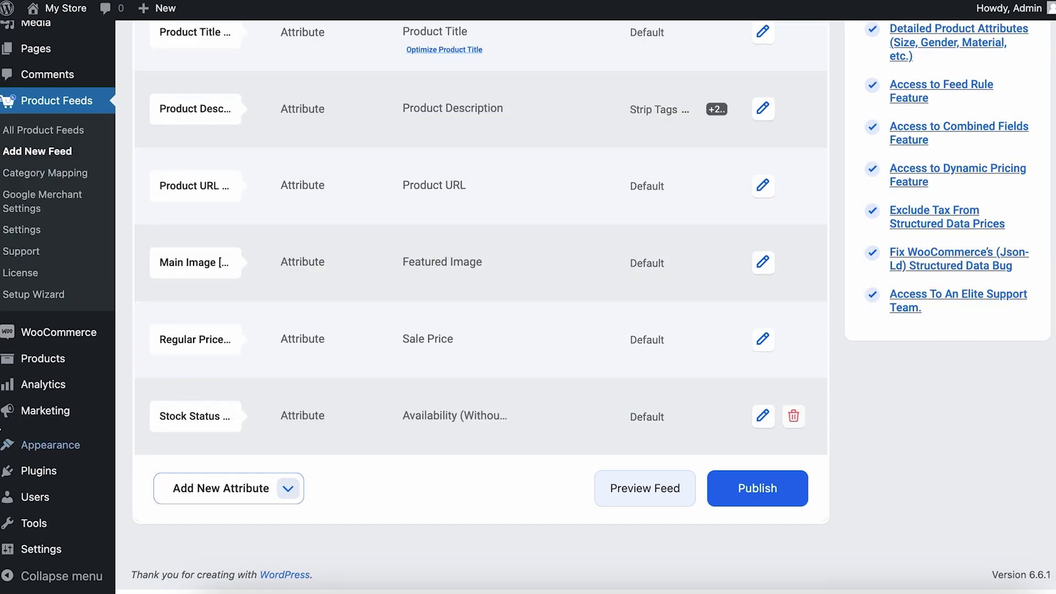
pyautogui.scroll(5, 907, 414)
pyautogui.scroll(3, 909, 420)
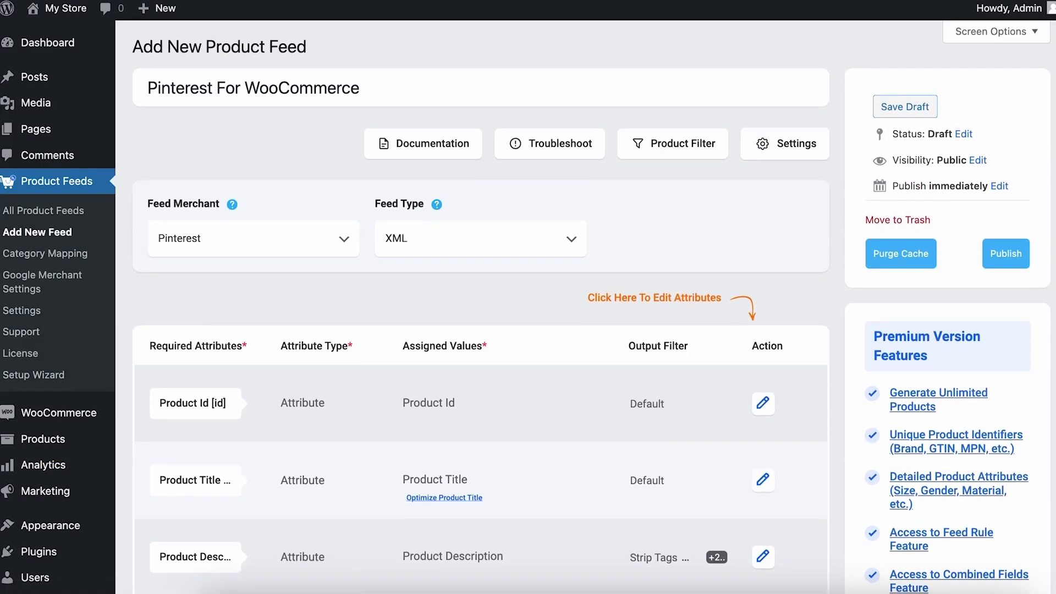
# Add a custom product filter including products whose Product Title contains 'Winter'
pyautogui.click(660, 158)
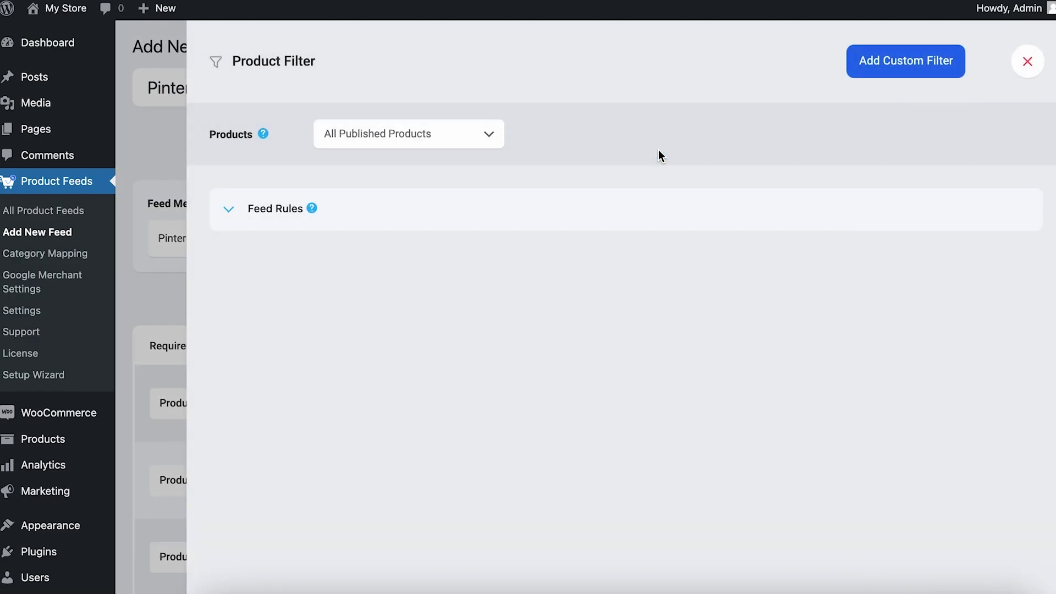
pyautogui.click(917, 75)
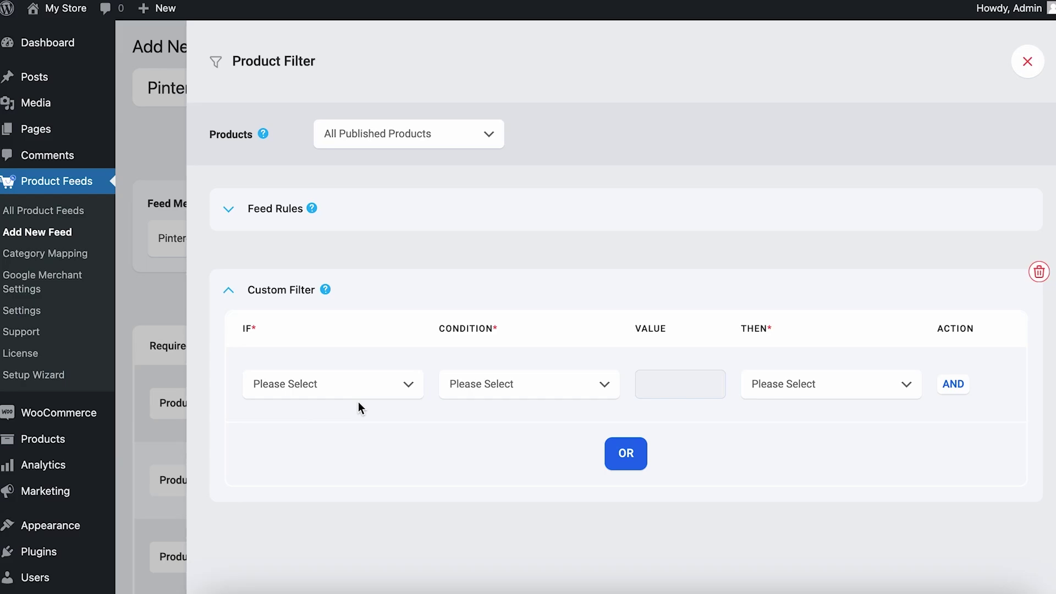
pyautogui.click(372, 388)
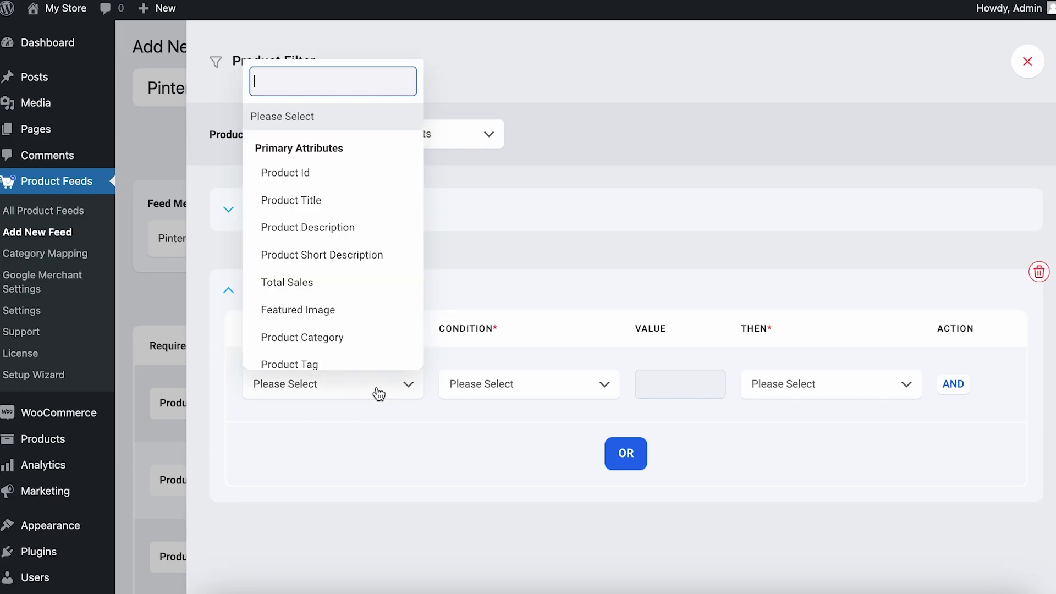
pyautogui.click(291, 201)
pyautogui.click(677, 380)
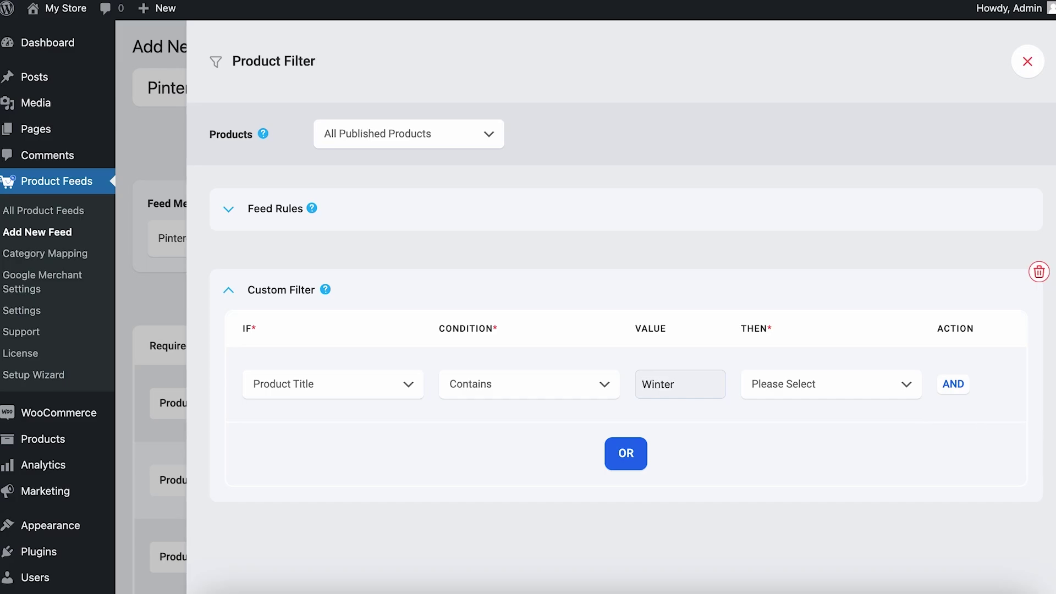
pyautogui.click(877, 393)
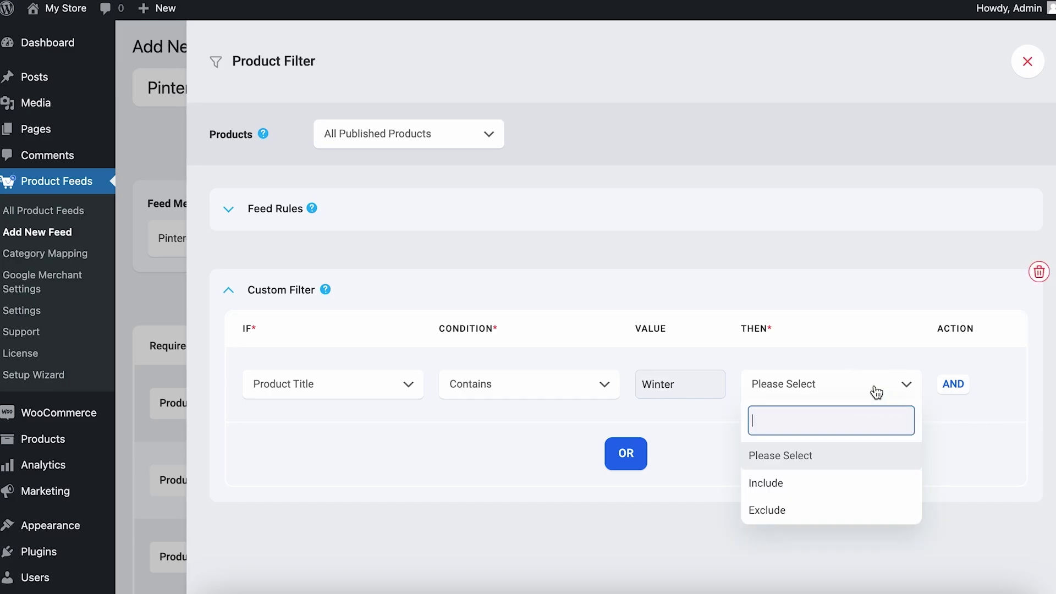
pyautogui.click(805, 486)
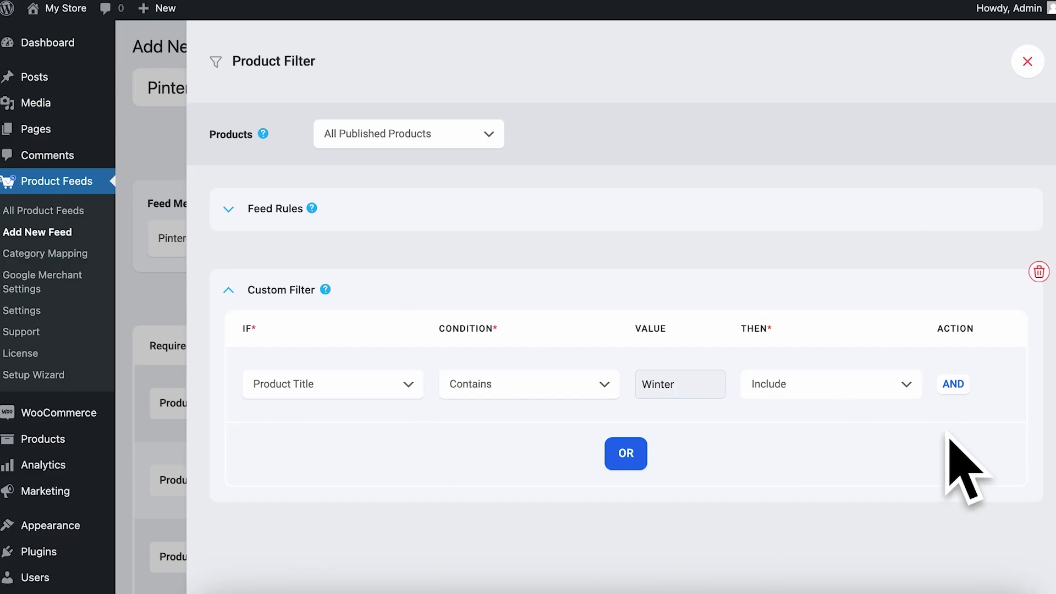
# Delete the custom filter and start a feed rule where Product Title contains 'winter'
pyautogui.click(1039, 272)
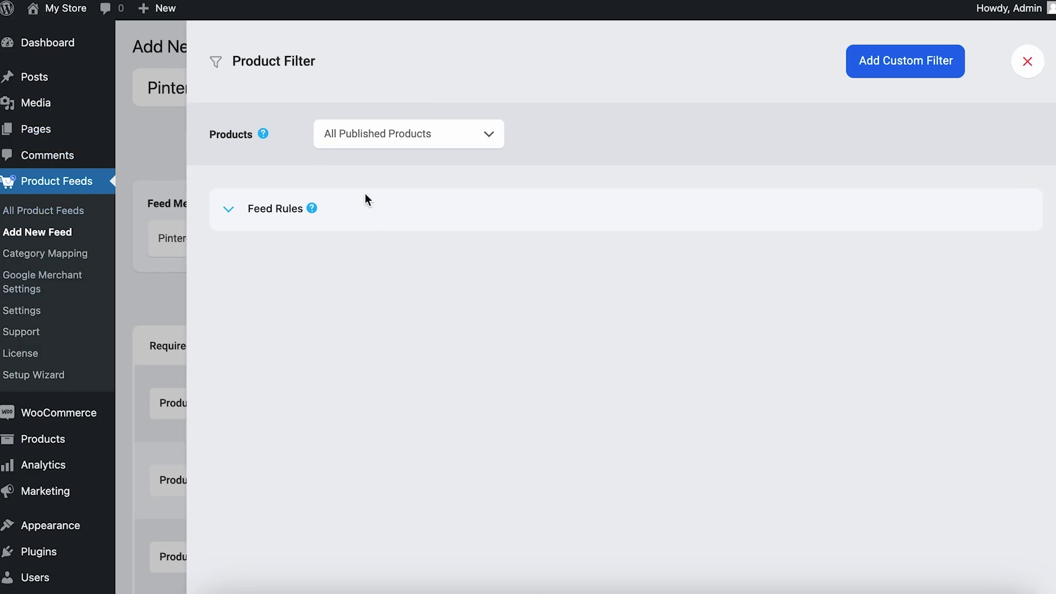
pyautogui.click(228, 212)
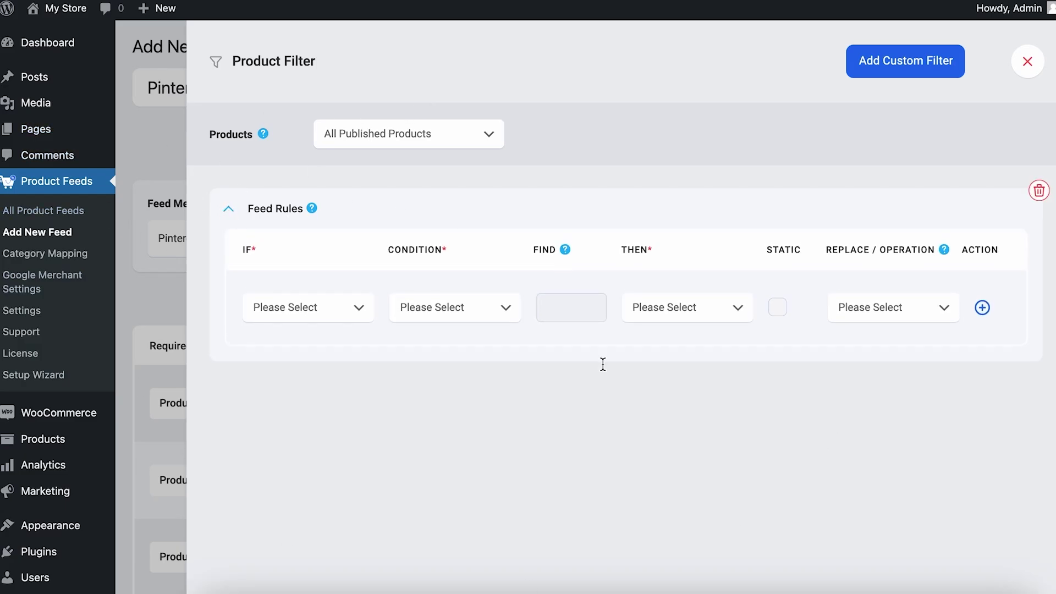
pyautogui.click(359, 309)
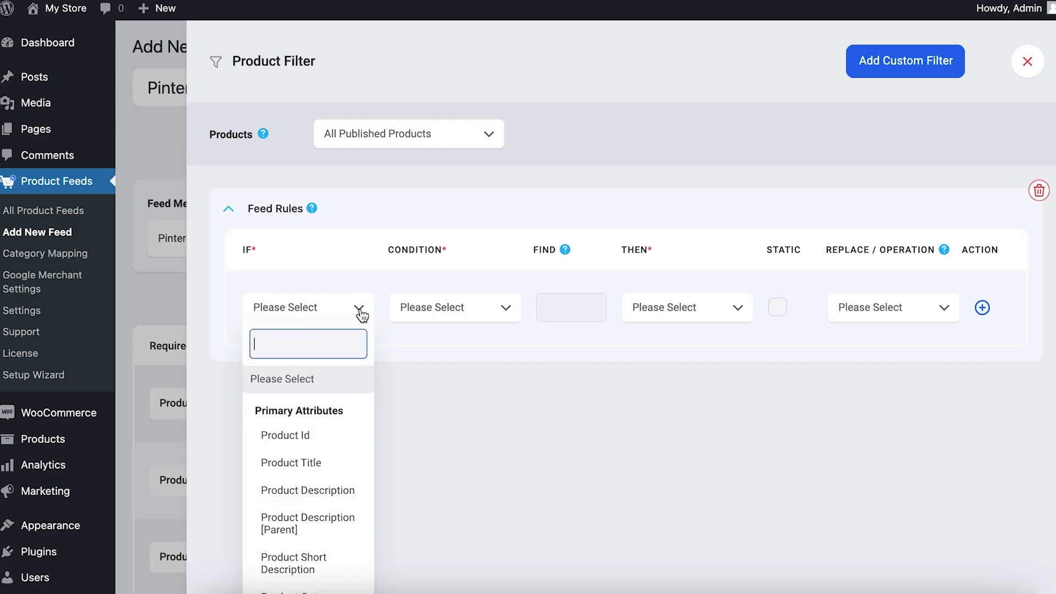
pyautogui.click(330, 468)
pyautogui.click(483, 311)
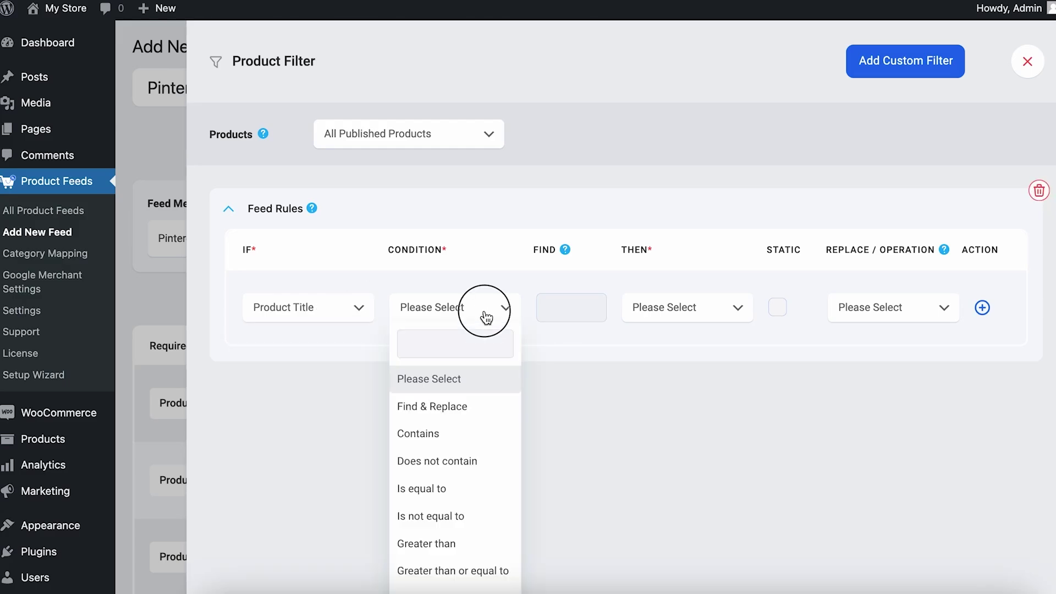
pyautogui.click(460, 437)
pyautogui.click(565, 307)
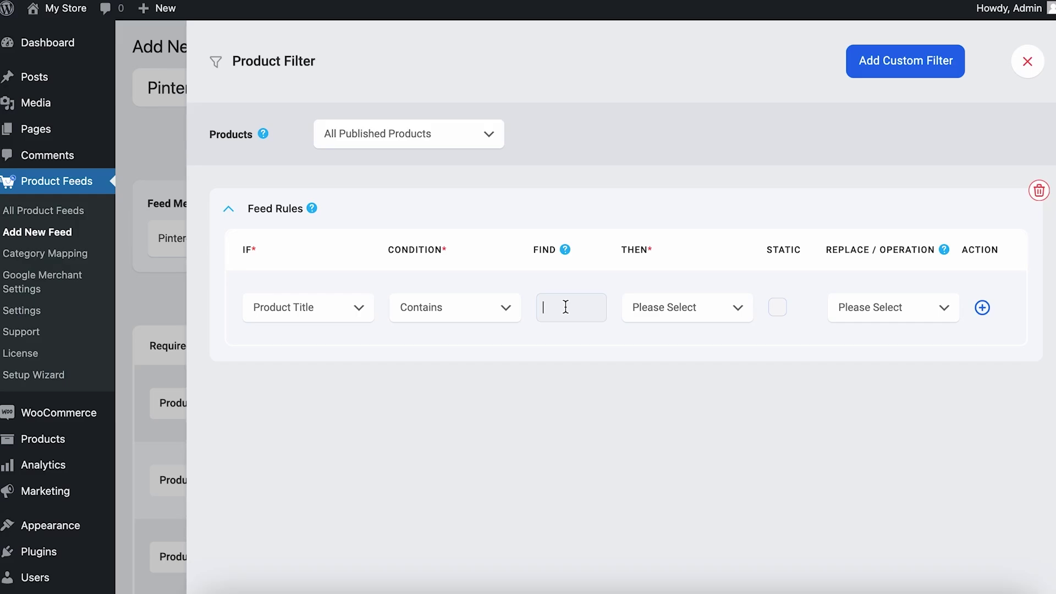
# Set the rule to replace Product Title with a static value
pyautogui.click(684, 306)
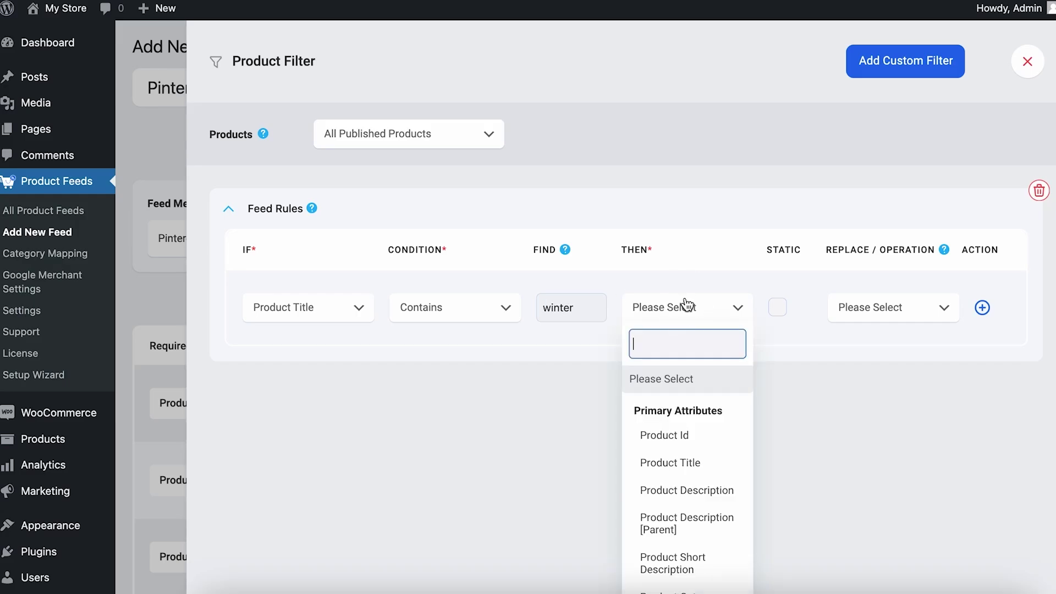
pyautogui.click(716, 461)
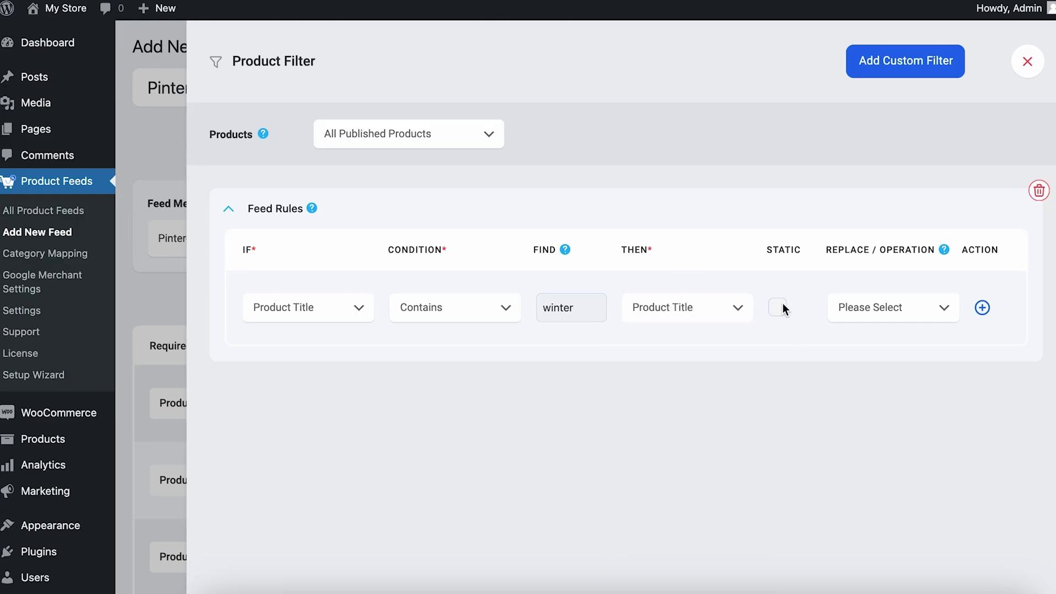
pyautogui.click(902, 307)
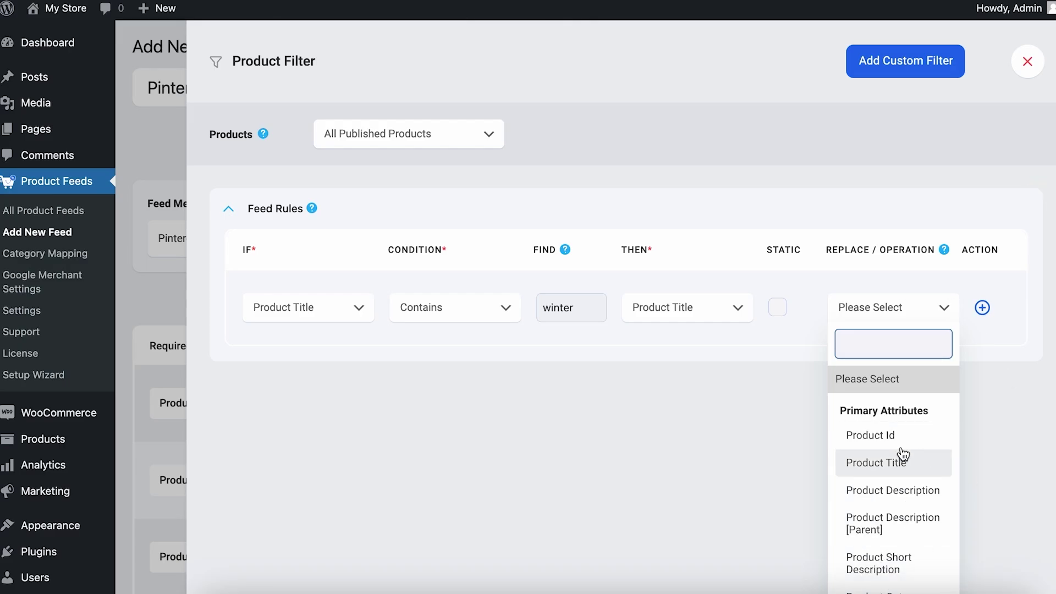
pyautogui.scroll(-4, 874, 501)
pyautogui.scroll(3, 878, 503)
pyautogui.click(777, 308)
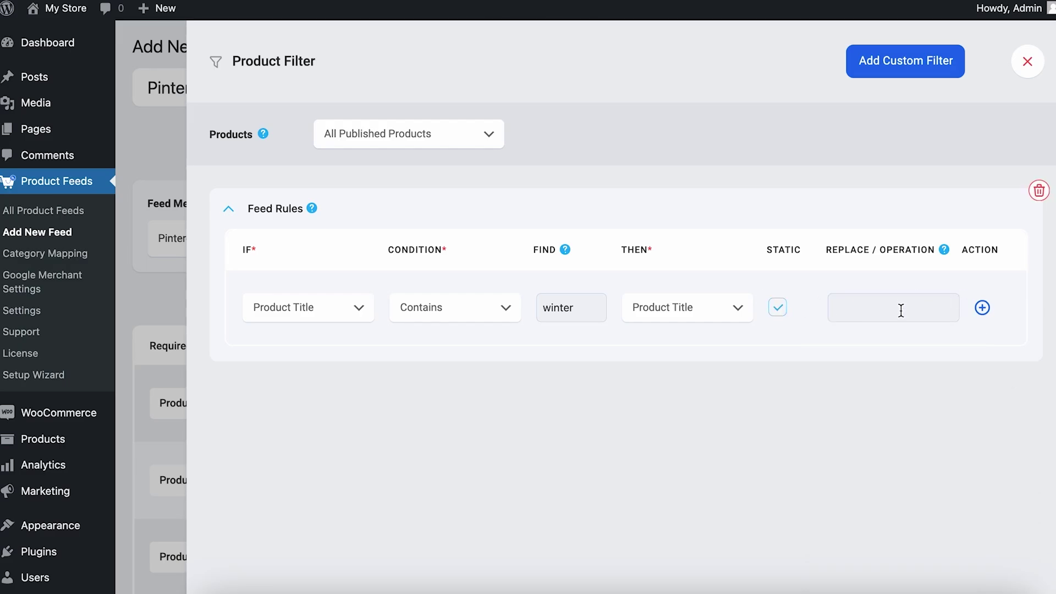
pyautogui.doubleClick(547, 307)
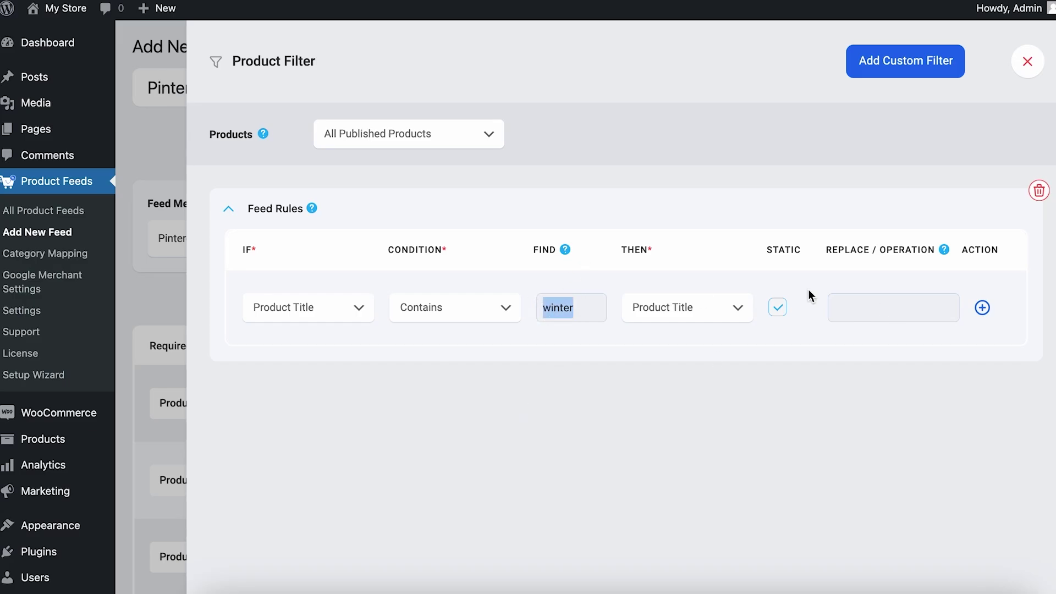
pyautogui.click(919, 319)
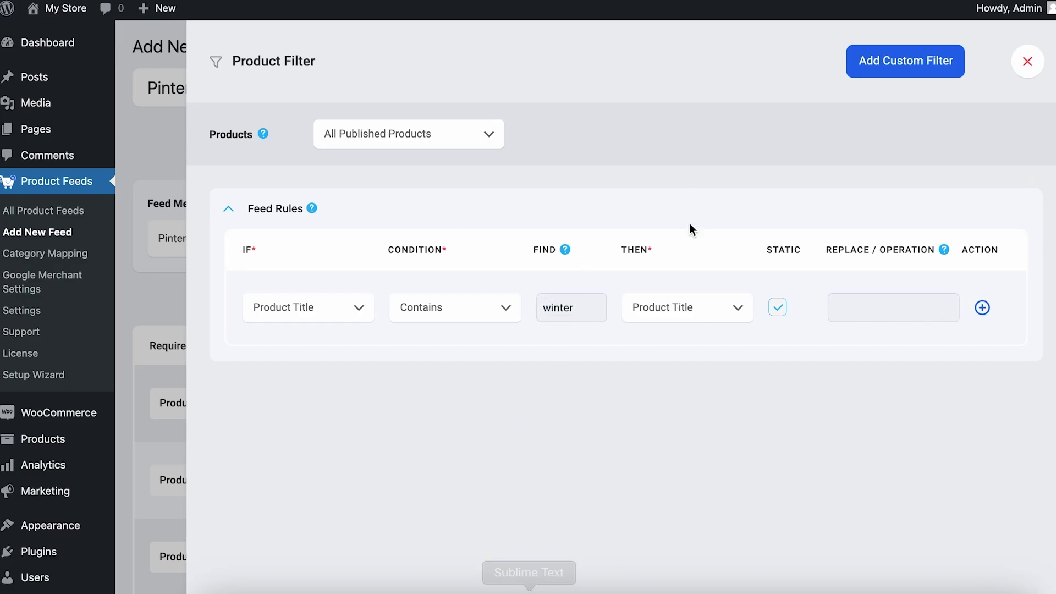
# Discard the trial feed rule, leaving no rules in the Product Filter
pyautogui.click(352, 307)
pyautogui.scroll(-8, 349, 405)
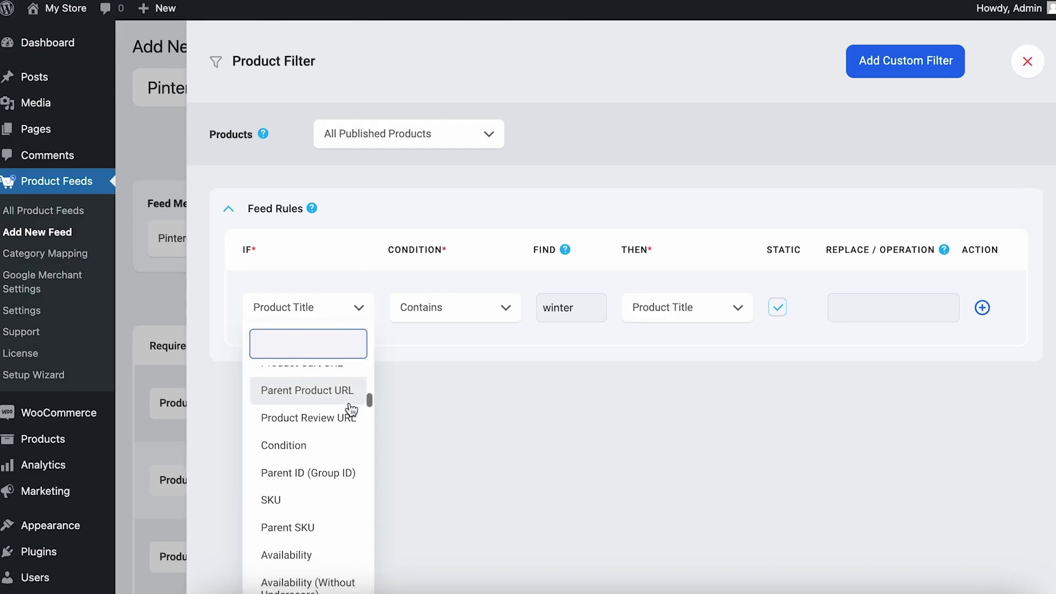
pyautogui.scroll(10, 350, 410)
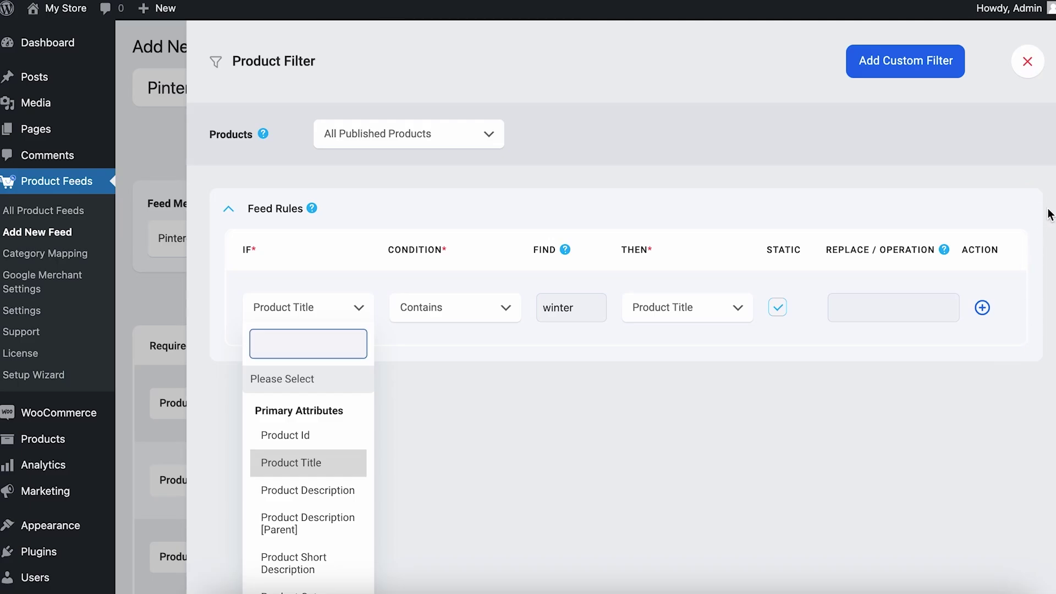
pyautogui.click(1039, 193)
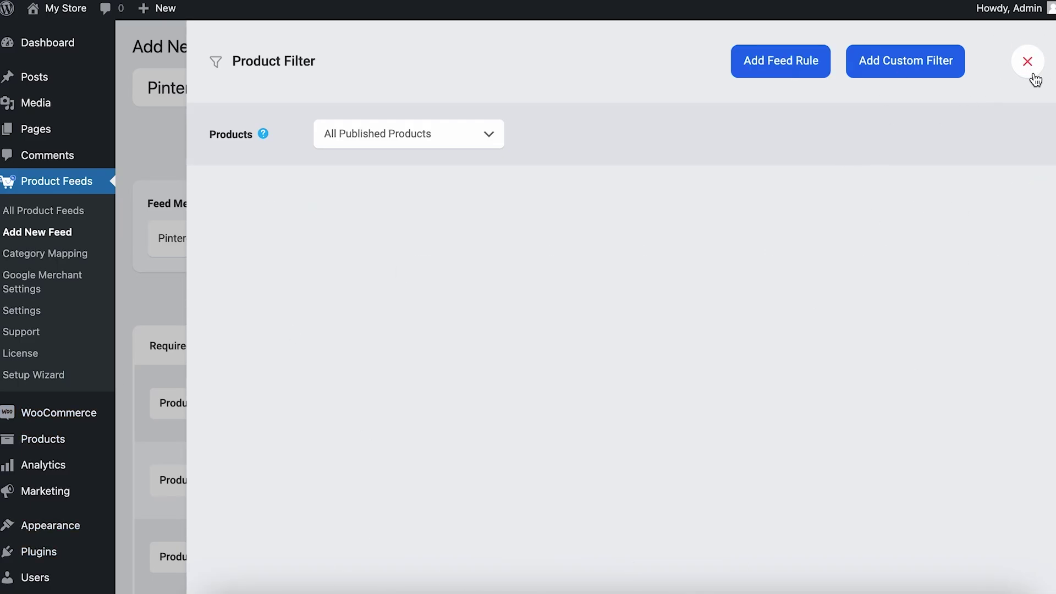
# Close the Product Filter panel and publish the Pinterest For WooCommerce feed
pyautogui.click(1027, 61)
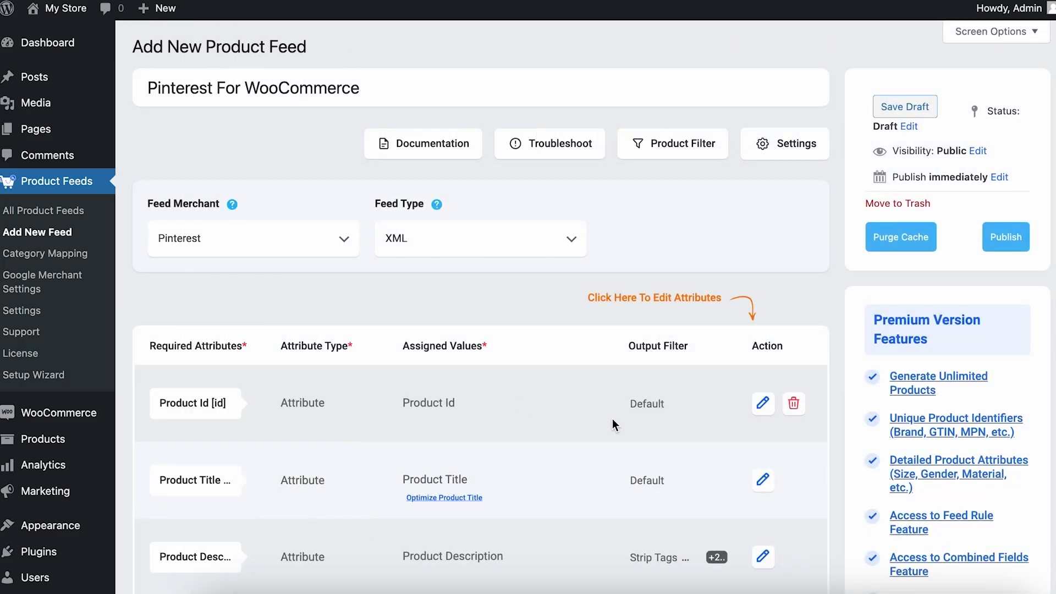
pyautogui.scroll(-5, 612, 418)
pyautogui.scroll(3, 612, 433)
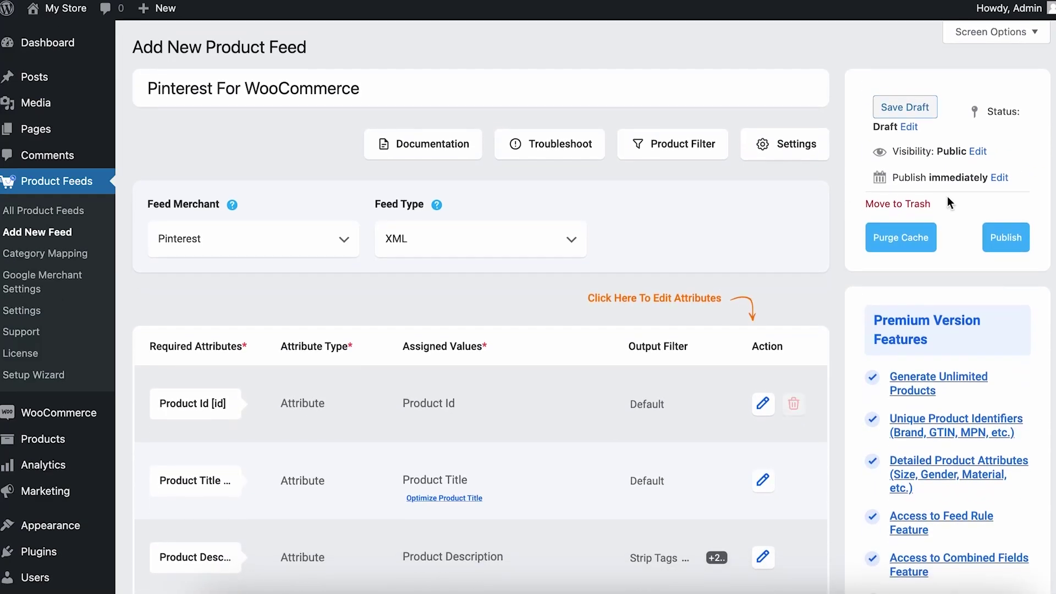
pyautogui.click(1011, 236)
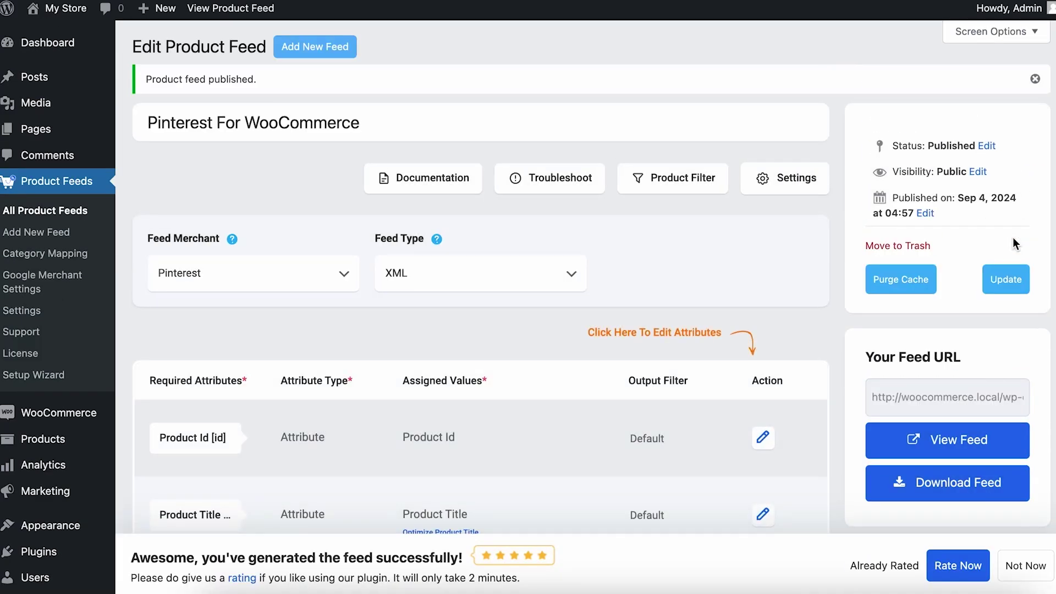
# View the generated XML feed and scroll through its products
pyautogui.scroll(-4, 772, 422)
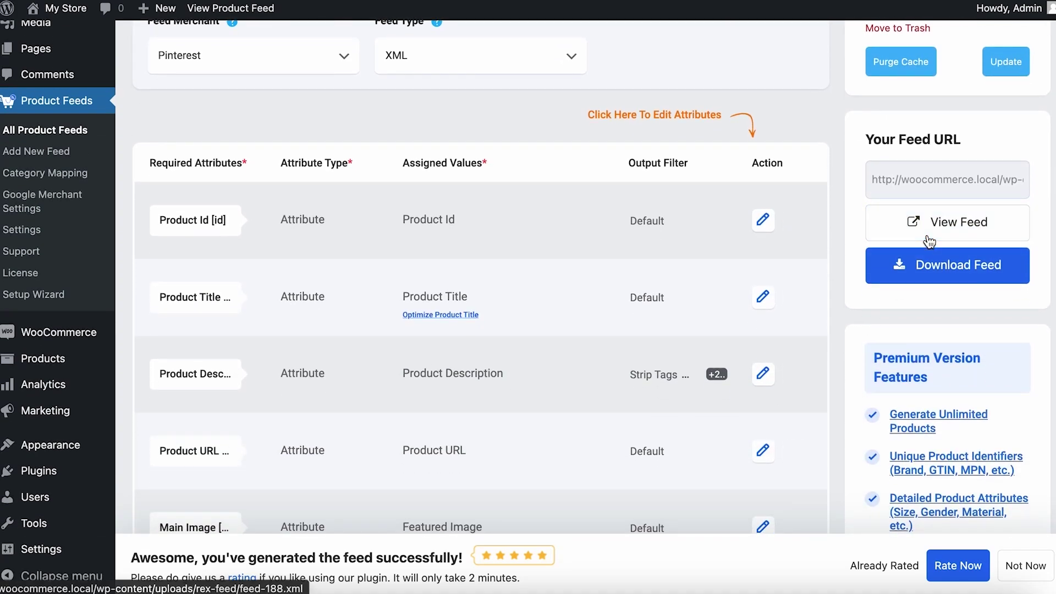
pyautogui.click(929, 240)
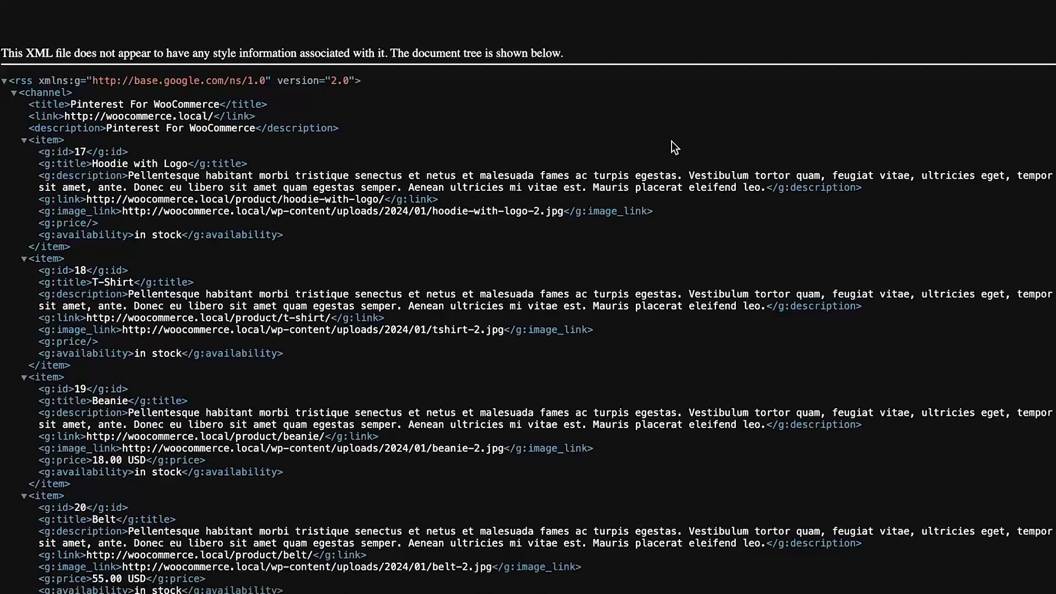
pyautogui.scroll(-20, 671, 140)
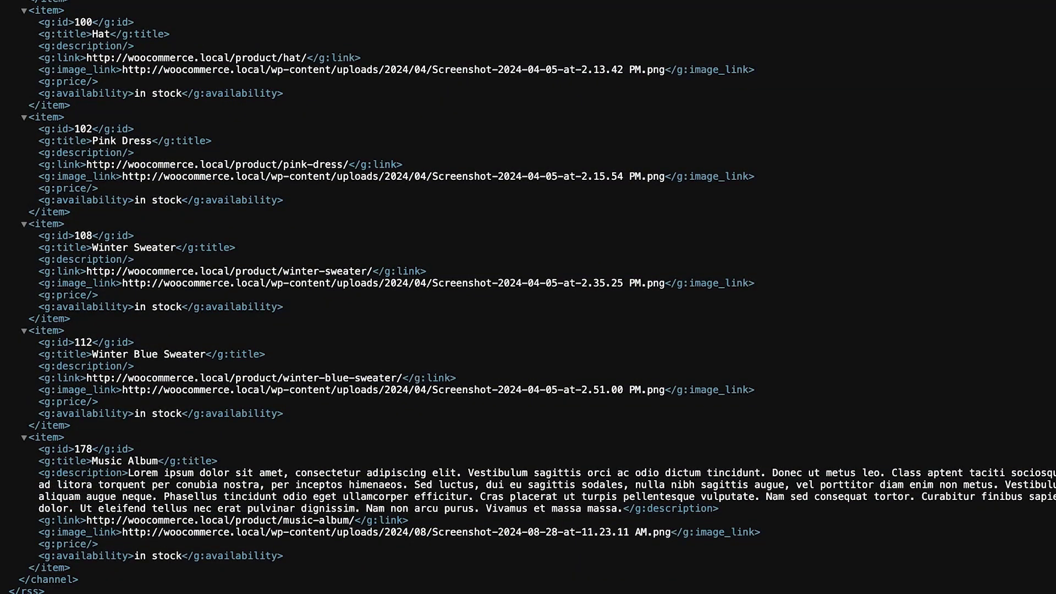
# Return to the Edit Product Feed page and download the feed file
pyautogui.hotkey('ctrl', 'w')
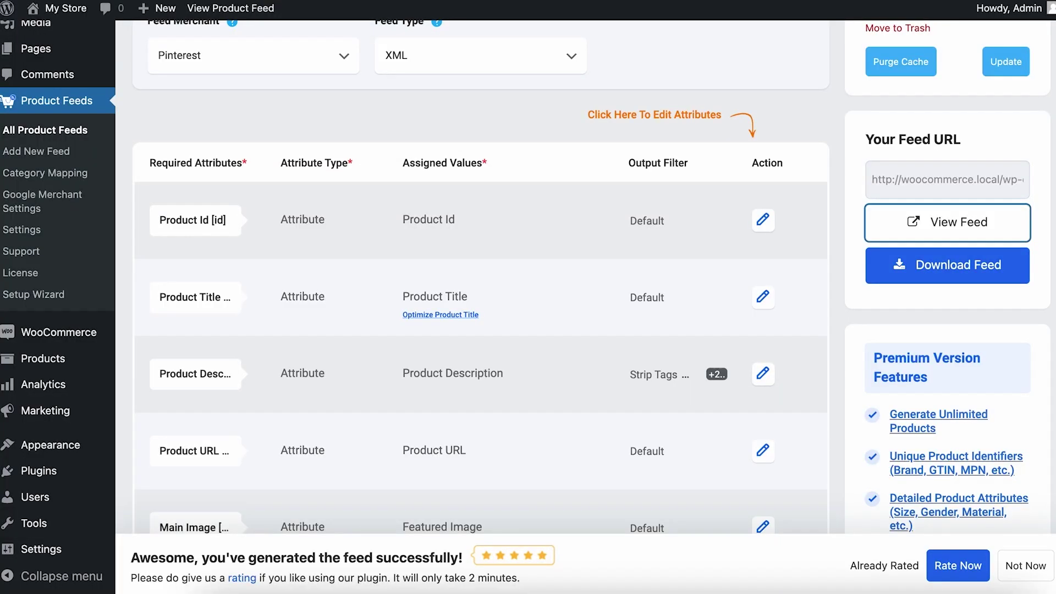
pyautogui.click(987, 271)
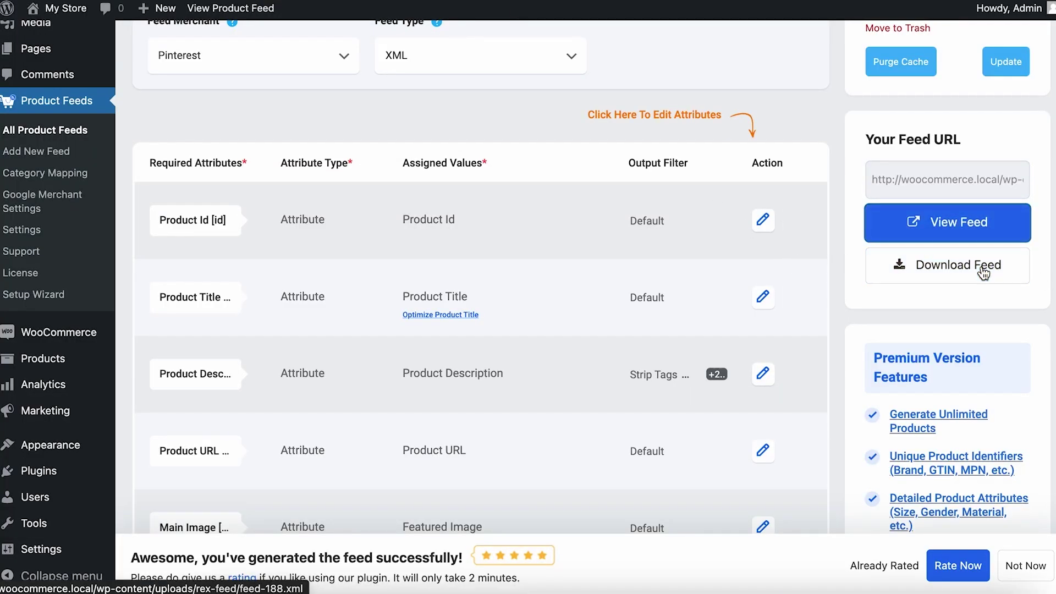
pyautogui.scroll(5, 728, 325)
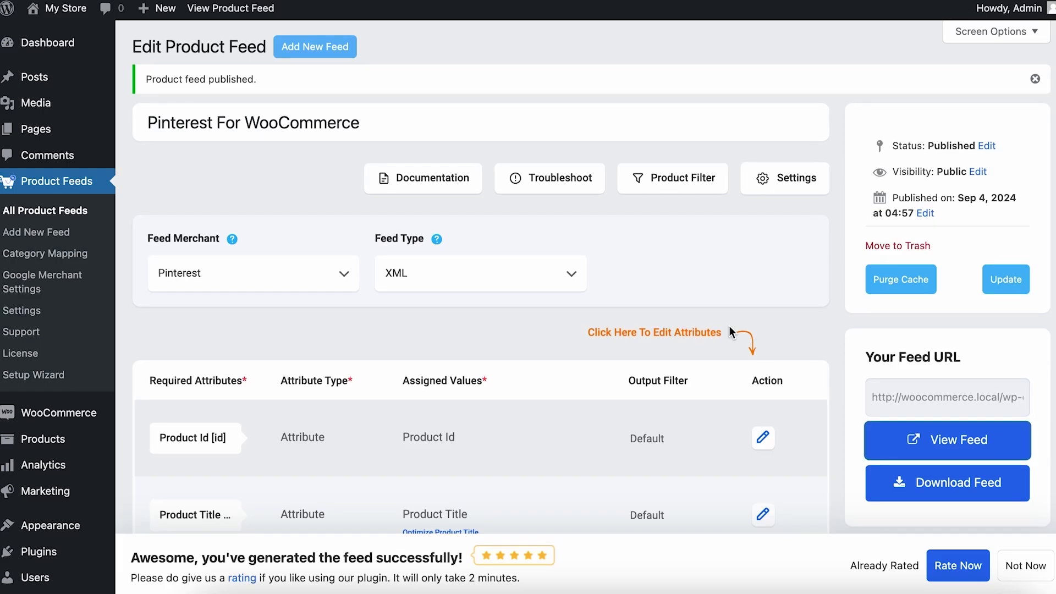